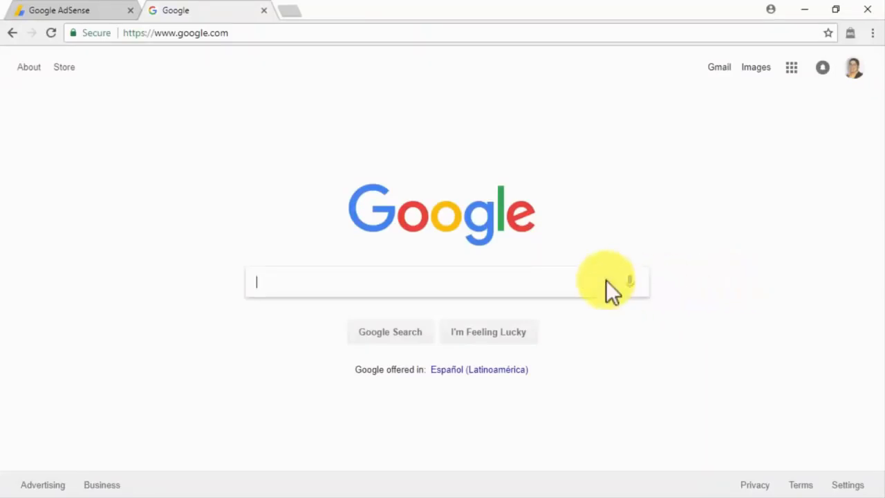
Search Google for "customizing adsense ads" and look through the listed results
left_click(574, 279)
type("customizing adsens")
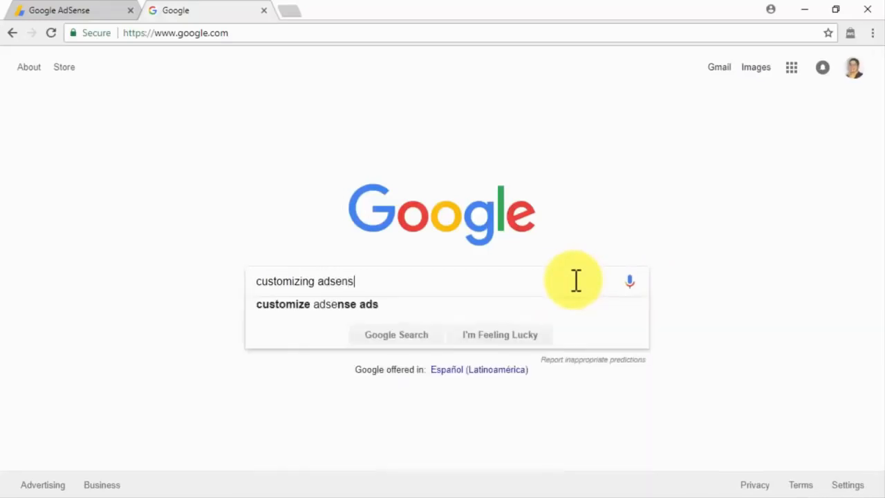
type("e ads")
key("Return")
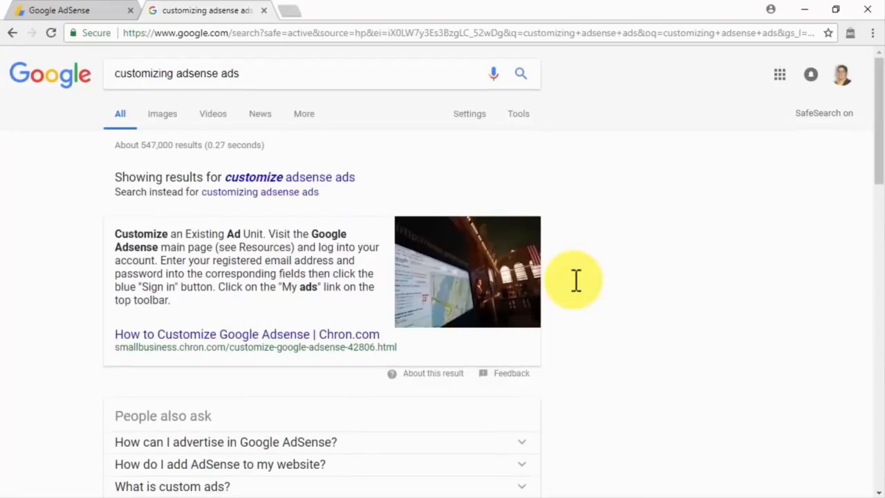
scroll(577, 280, "down", 3)
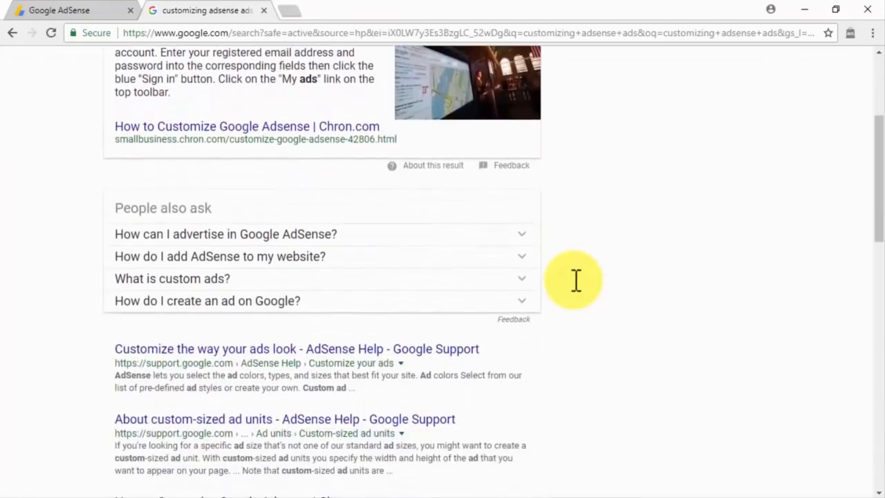
scroll(576, 280, "down", 1)
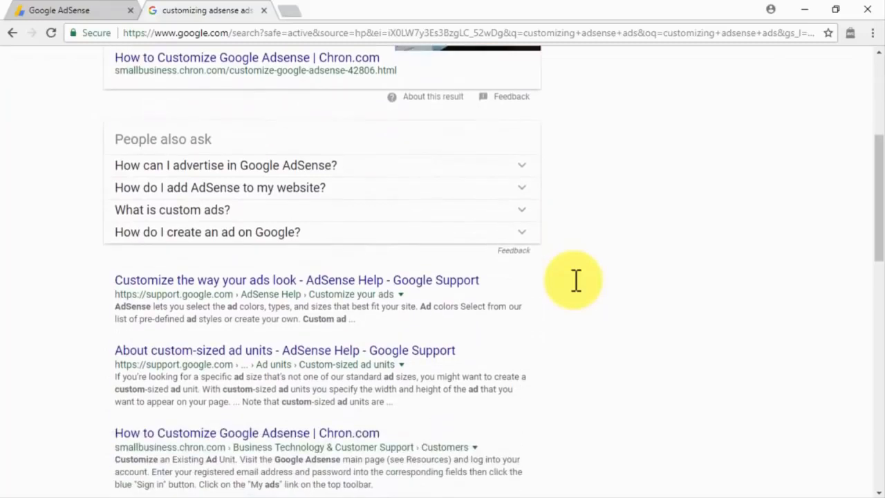
scroll(575, 280, "down", 4)
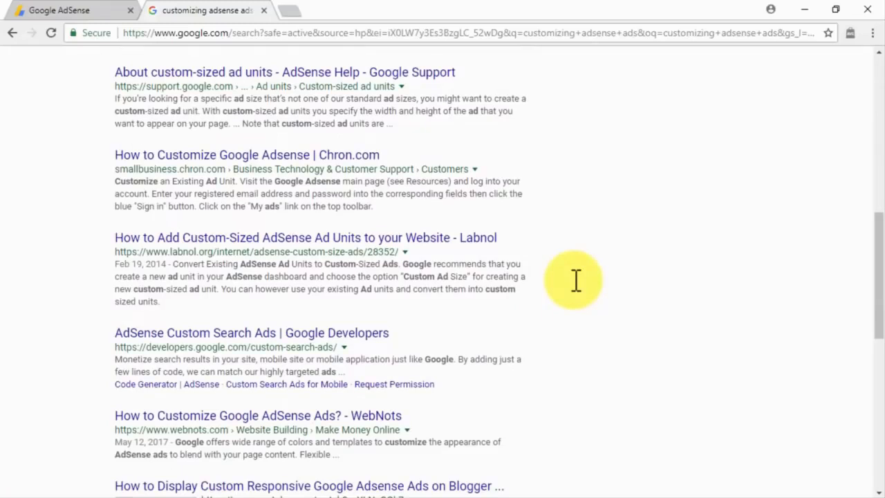
scroll(577, 280, "down", 1)
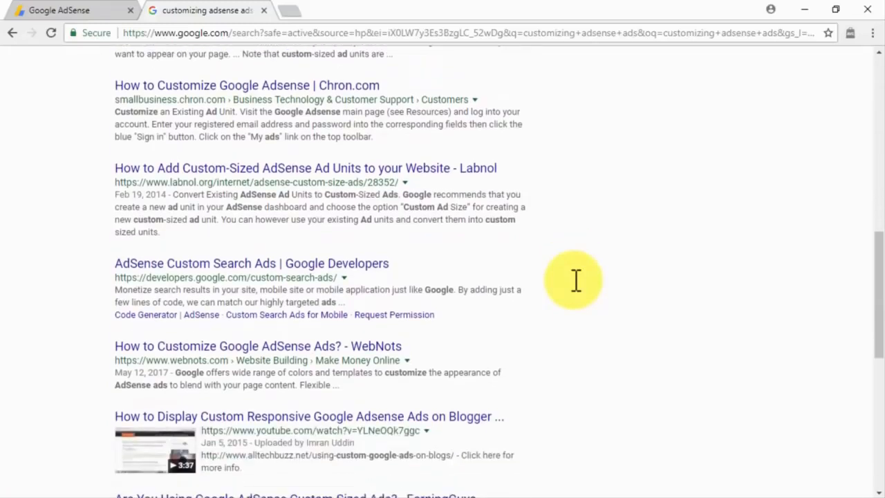
Close the Google search page and open the ad styles page in the AdSense account
left_click(264, 10)
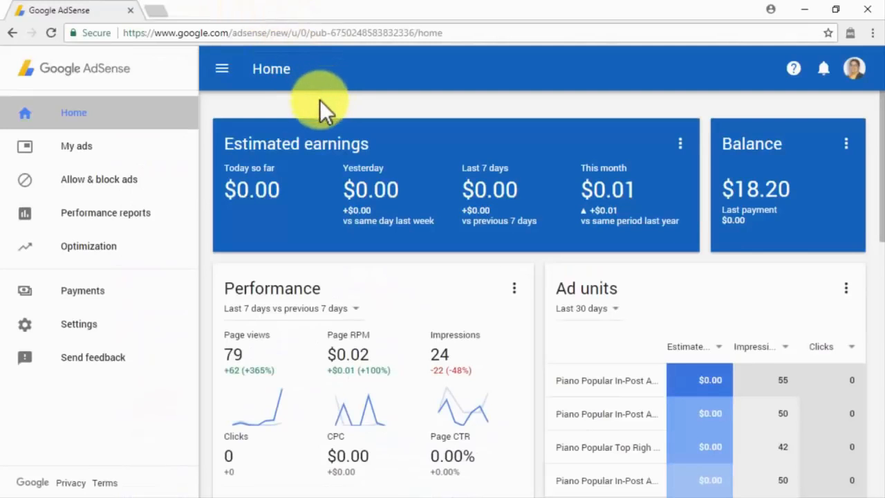
left_click(175, 151)
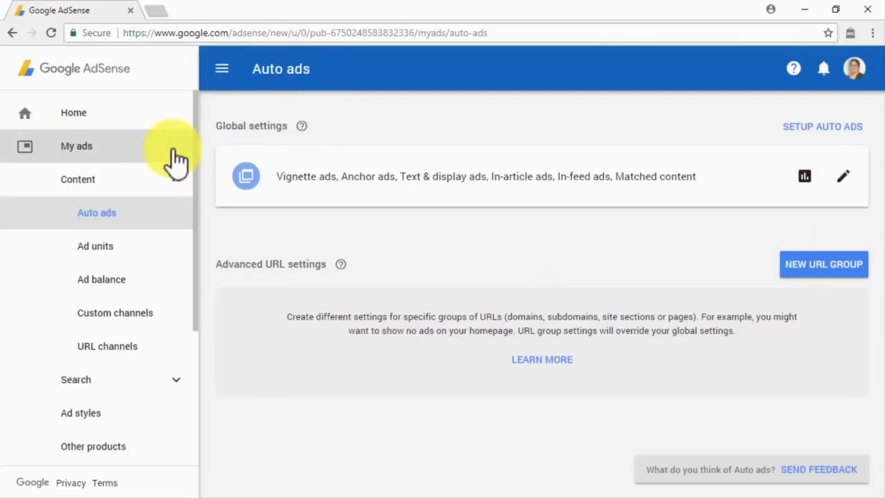
left_click(164, 409)
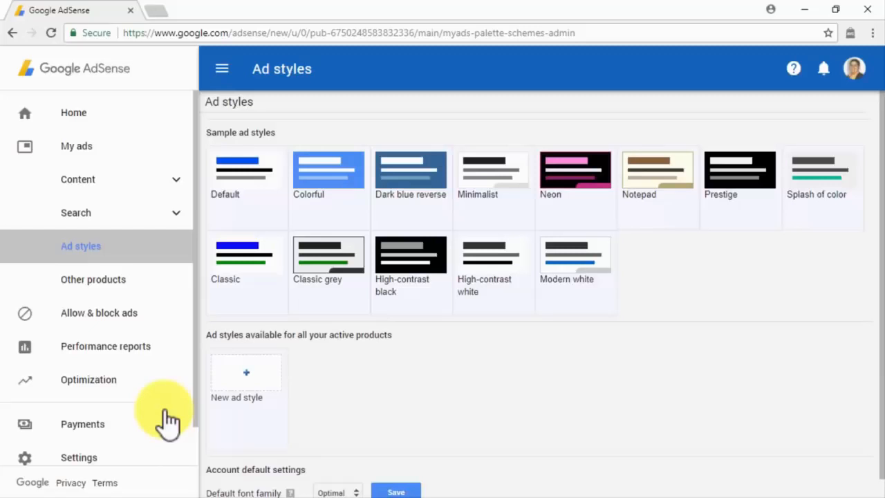
Copy the Classic grey sample style for editing and set border B3B3B3, background E6E6E6 and visited URL CC0000
mouse_move(320, 288)
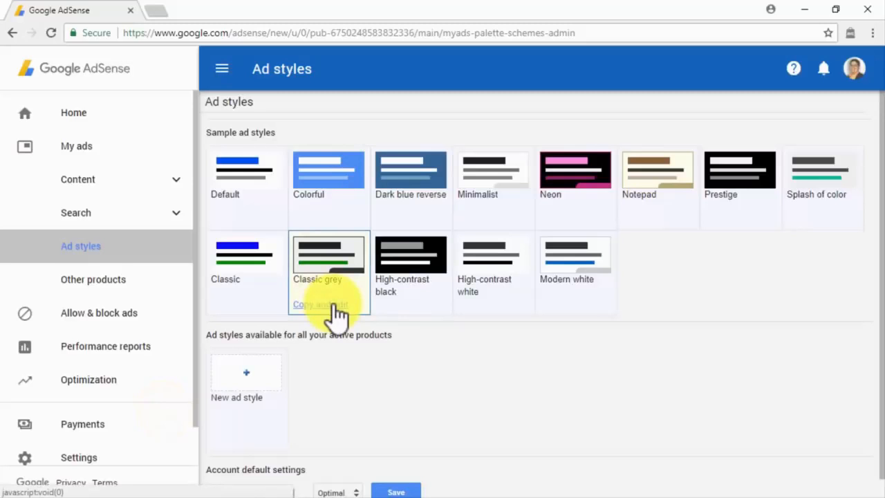
left_click(335, 304)
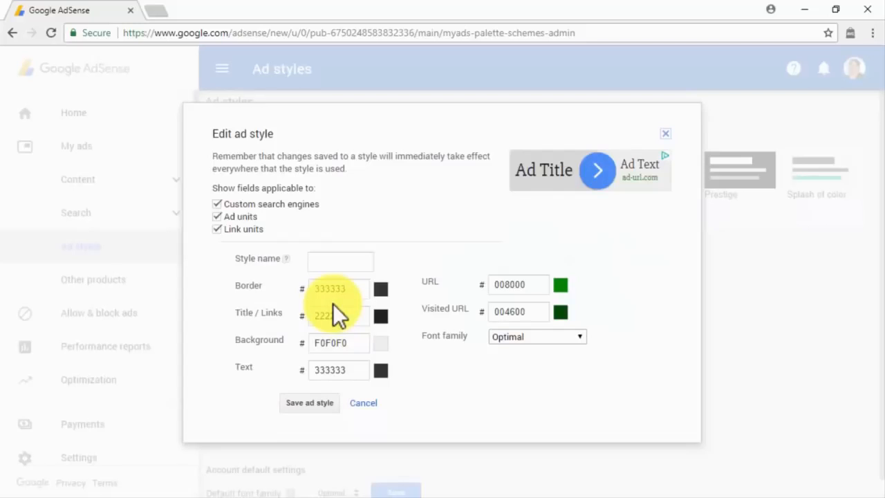
left_click(382, 344)
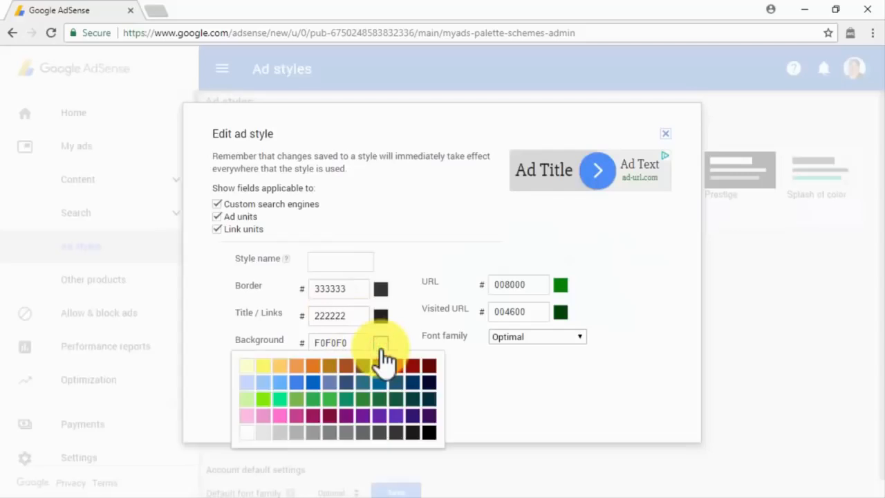
left_click(263, 434)
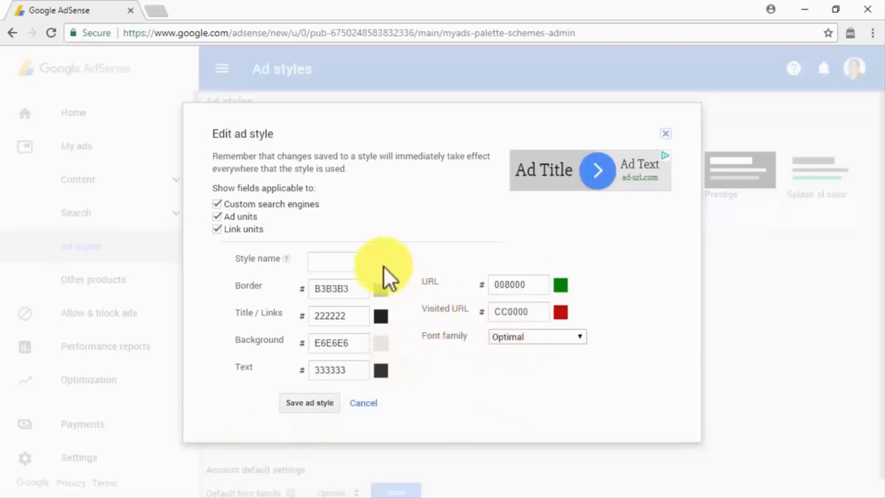
Name the copied ad style "Test Style" and save it
left_click(368, 259)
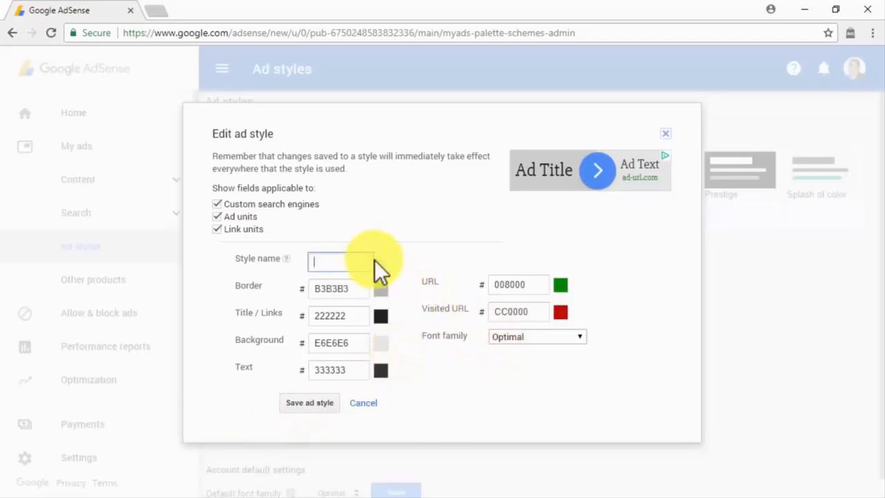
type("Test Style")
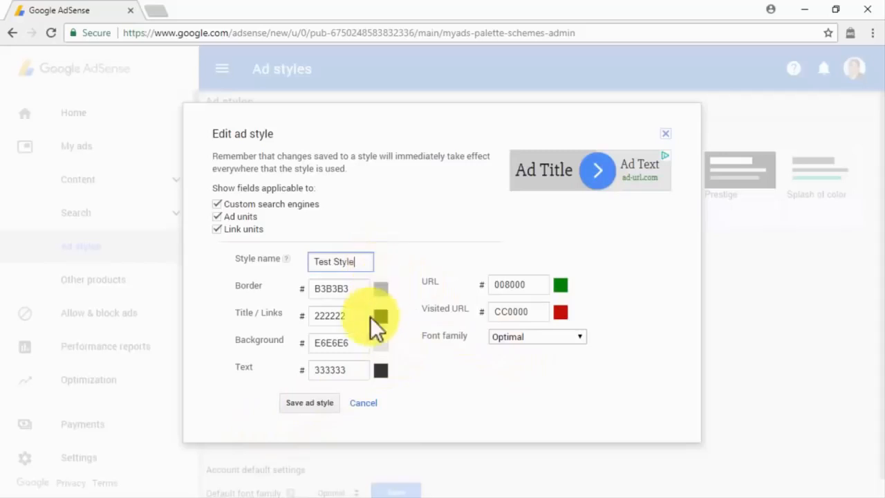
left_click(333, 402)
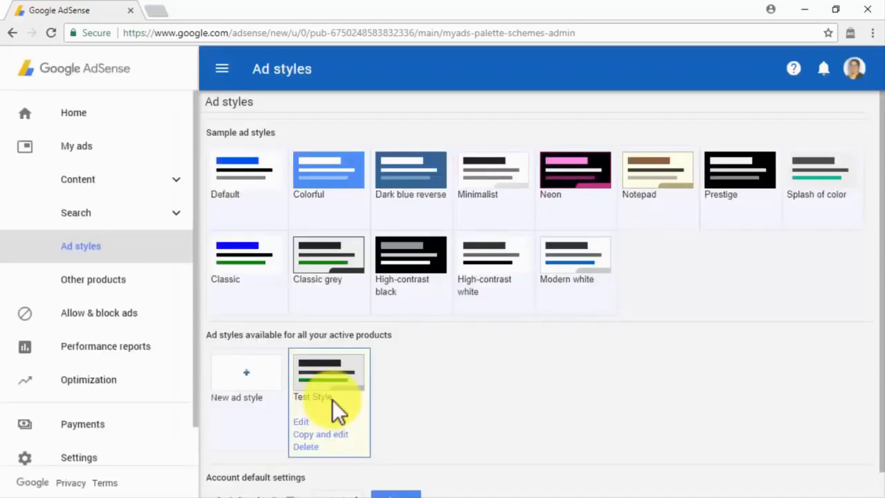
View the blank form for a new ad style and the available default font families, and dismiss both
left_click(257, 399)
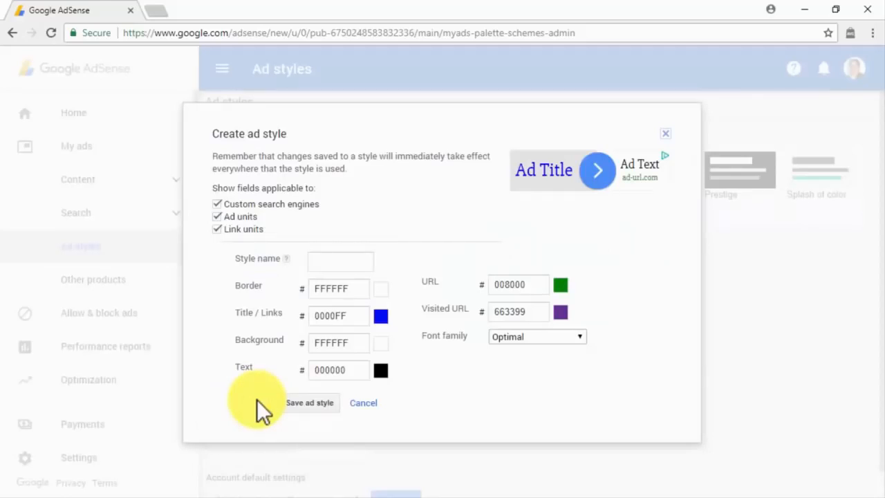
left_click(311, 404)
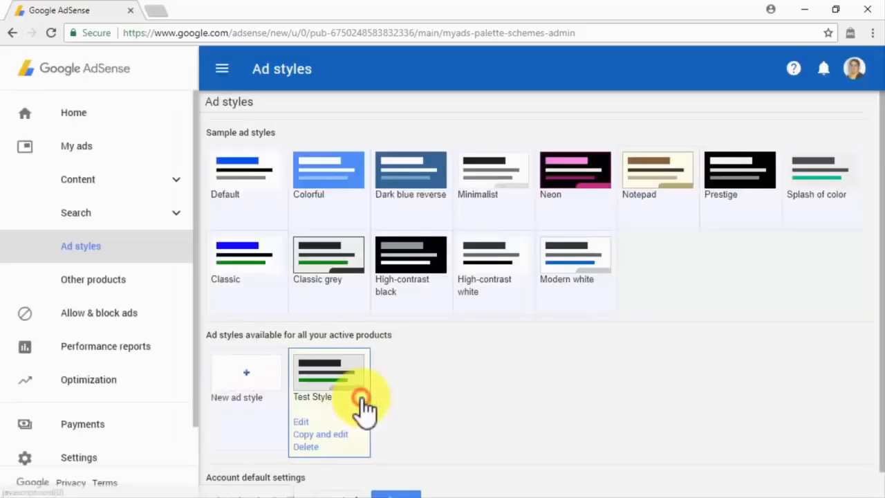
scroll(365, 408, "down", 1)
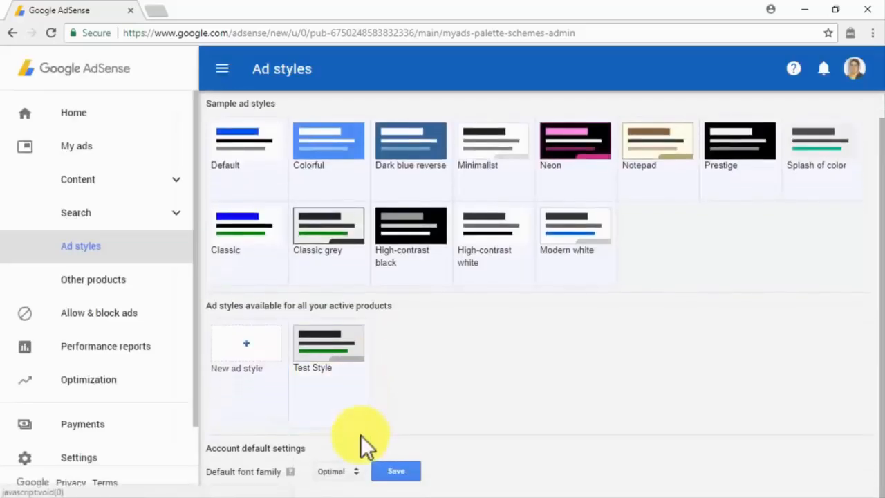
left_click(354, 472)
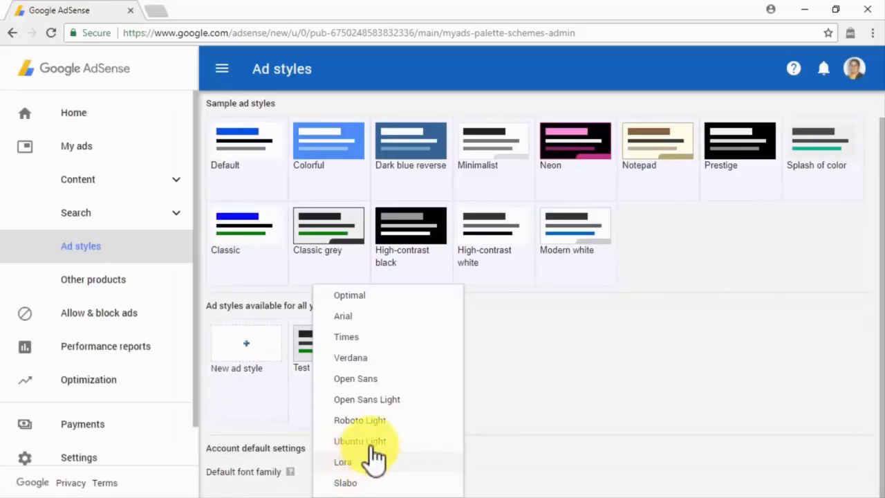
left_click(438, 294)
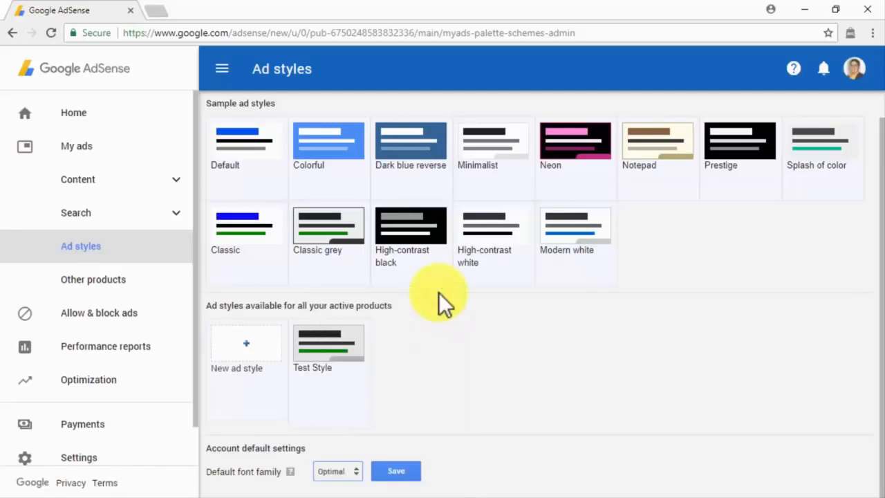
Start a new text & display ad unit named "Text And Display Ad For" followed by the website's domain
left_click(158, 181)
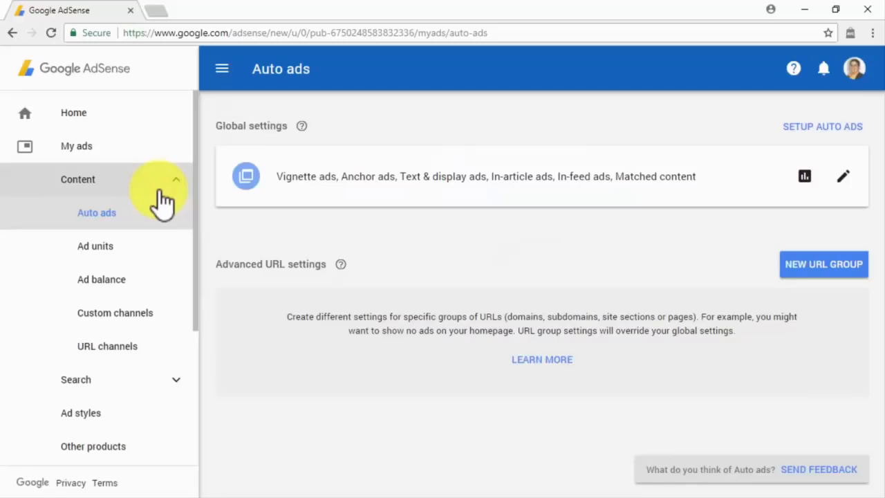
left_click(170, 245)
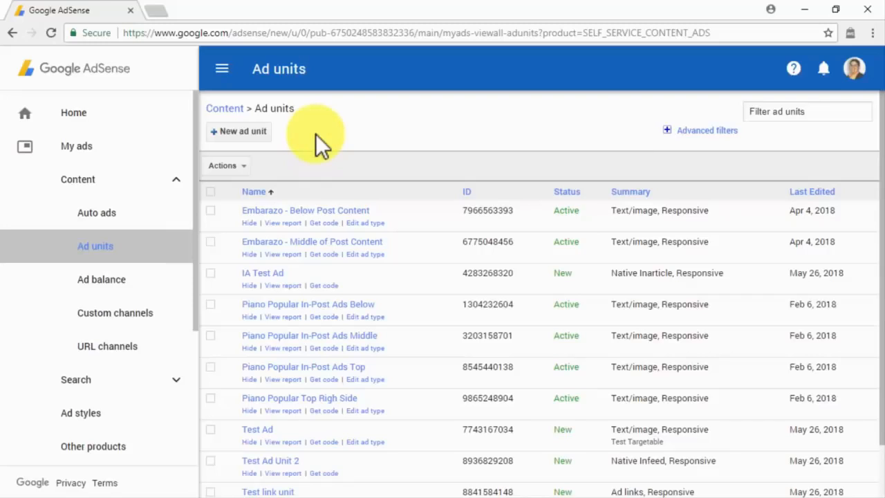
left_click(256, 138)
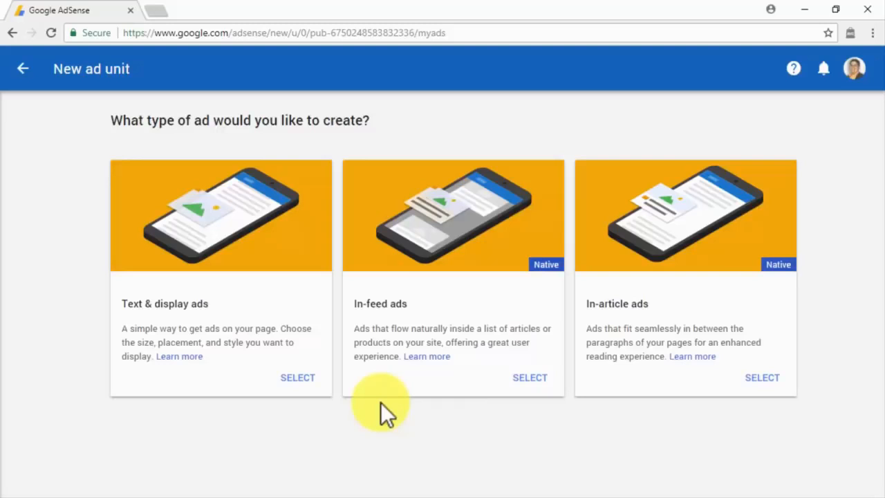
left_click(297, 378)
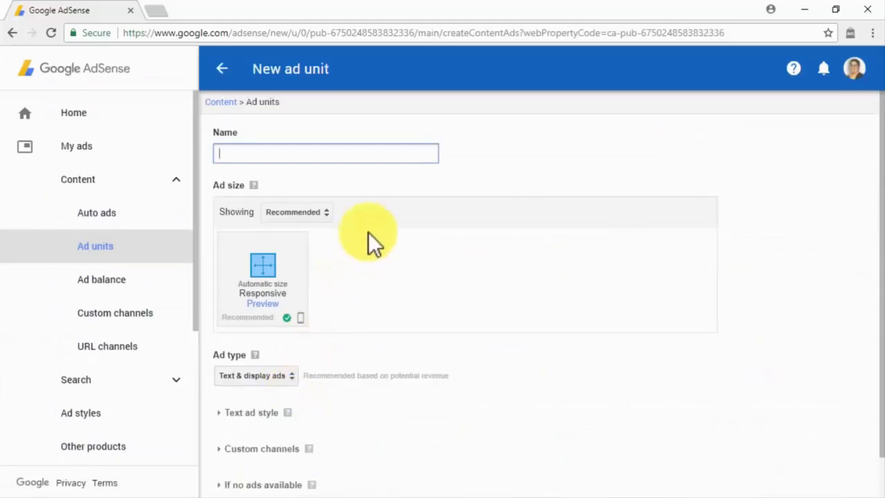
type("Text And Display Ad For abinadisuarez.com")
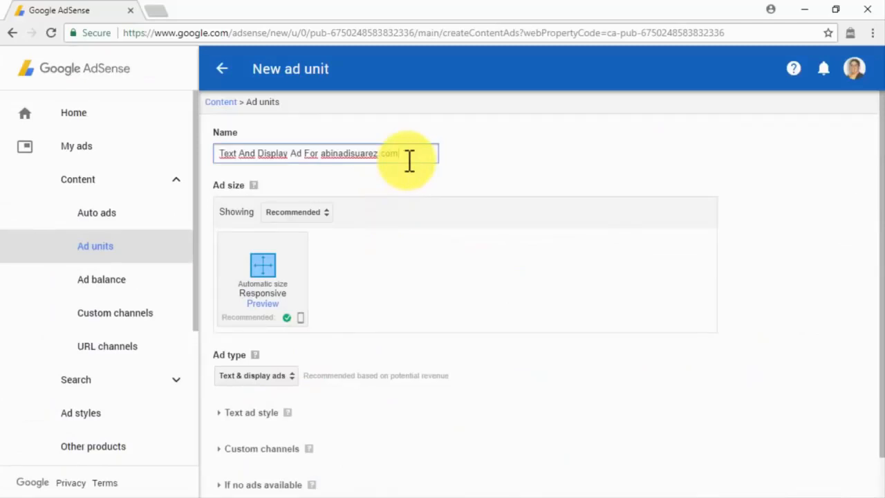
Try the Custom size and Link ads categories for the ad unit's size
left_click(330, 213)
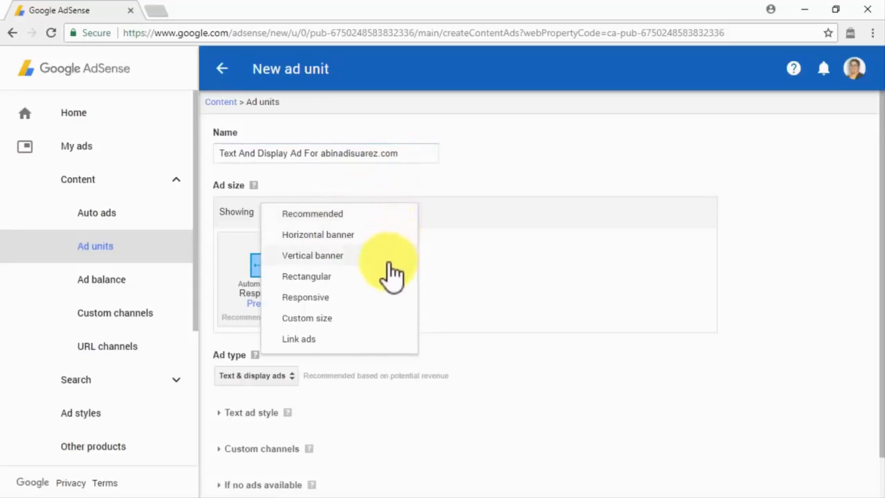
left_click(360, 320)
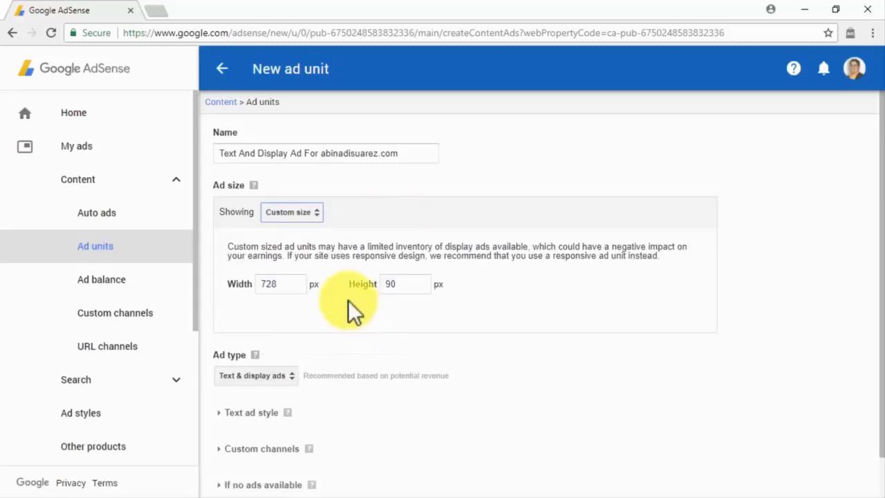
left_click(312, 215)
left_click(314, 238)
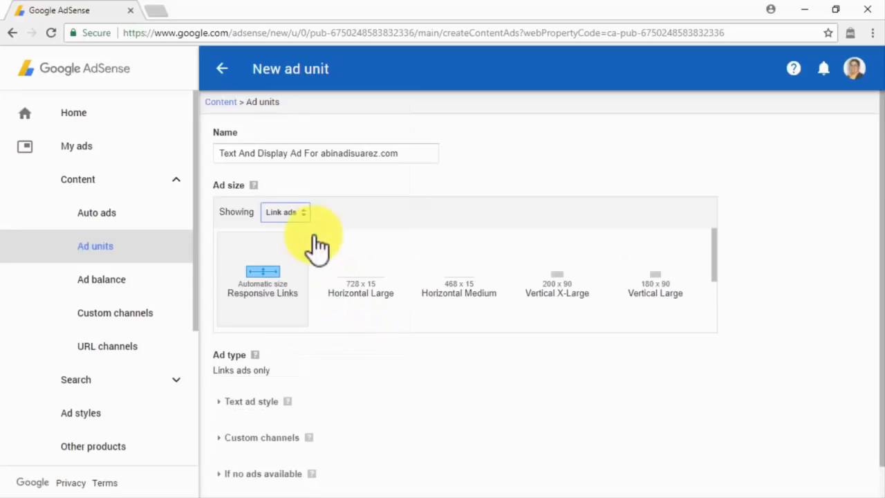
Set the ad unit's size category to Responsive and its ad type to Text & display ads
left_click(308, 216)
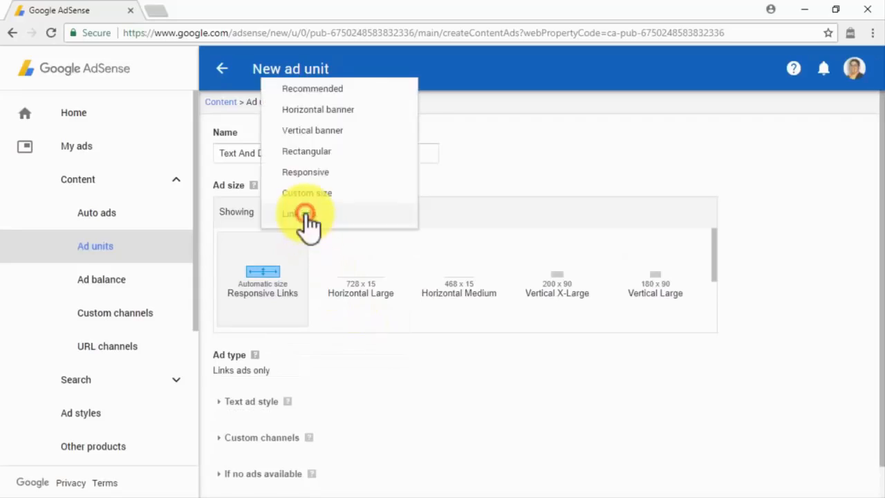
left_click(332, 180)
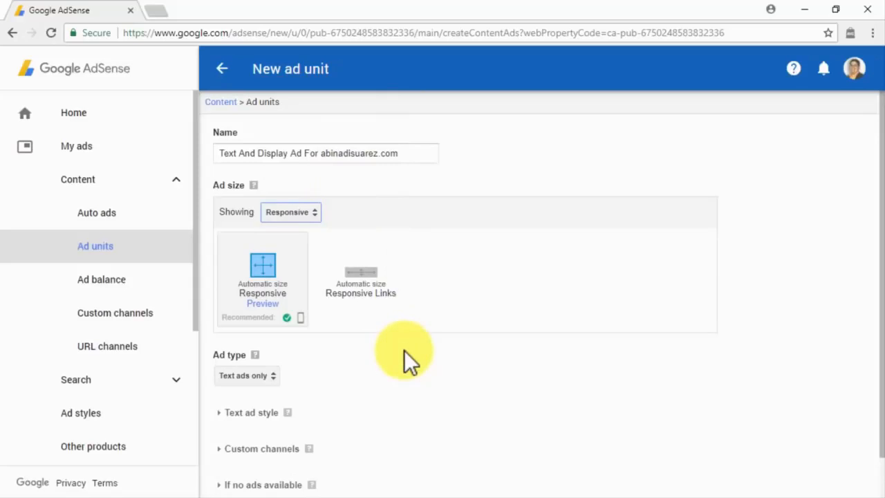
scroll(404, 350, "down", 1)
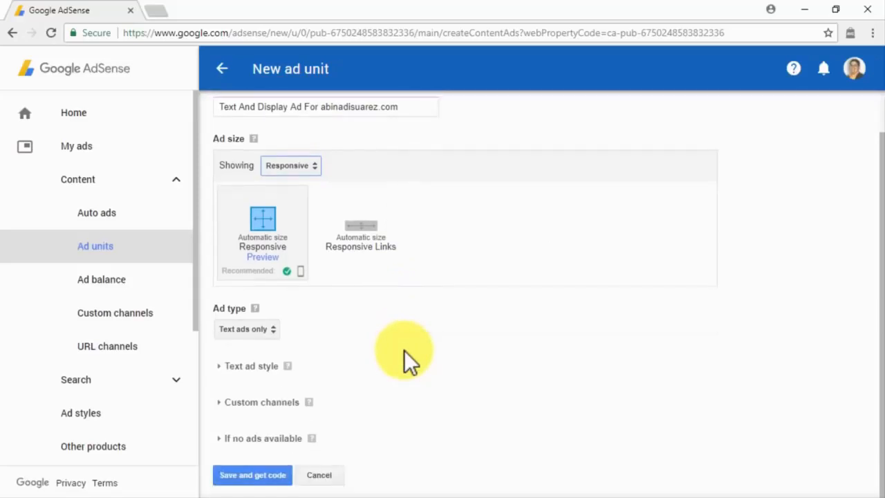
left_click(278, 332)
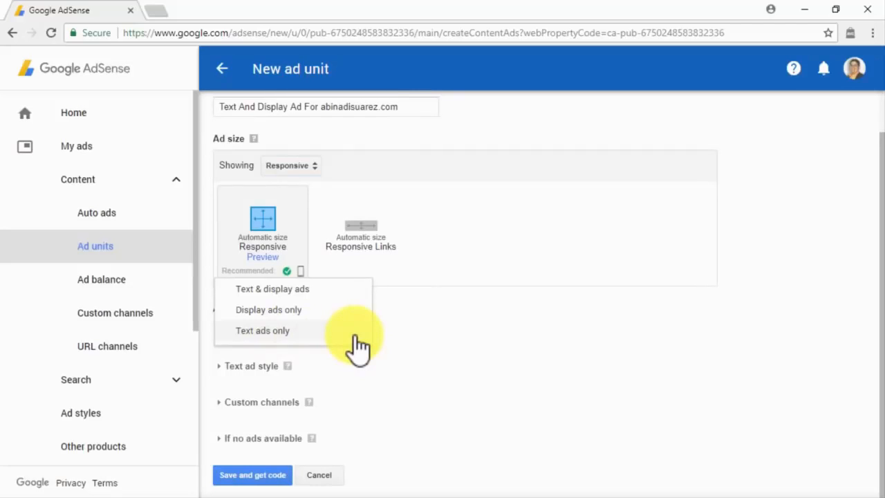
left_click(349, 289)
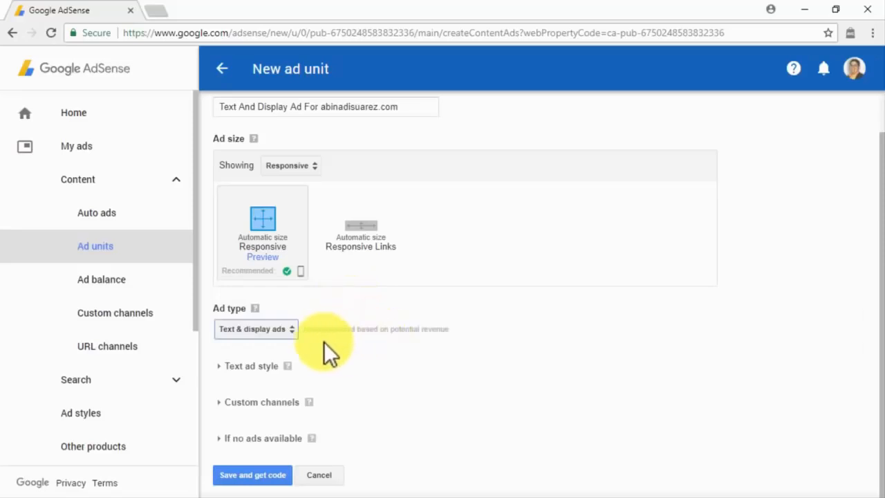
Preview the Neon text ad style and choose the Minimalist style for the ad unit
left_click(222, 365)
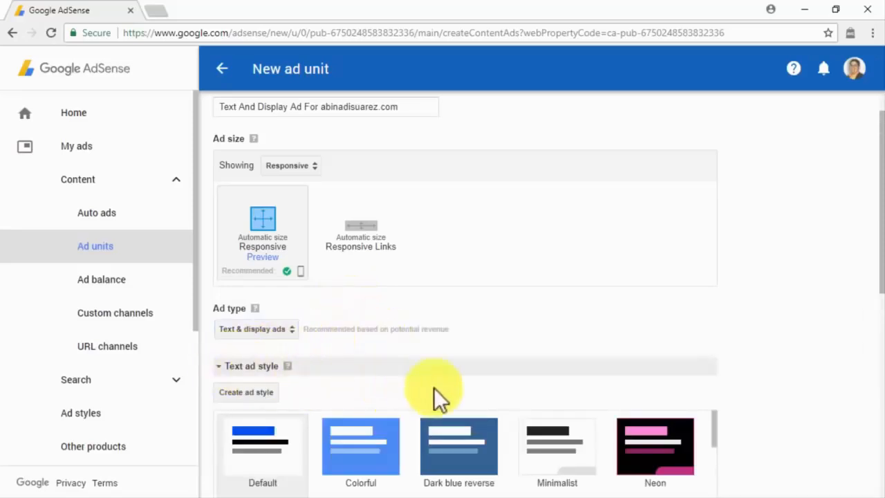
scroll(734, 389, "down", 2)
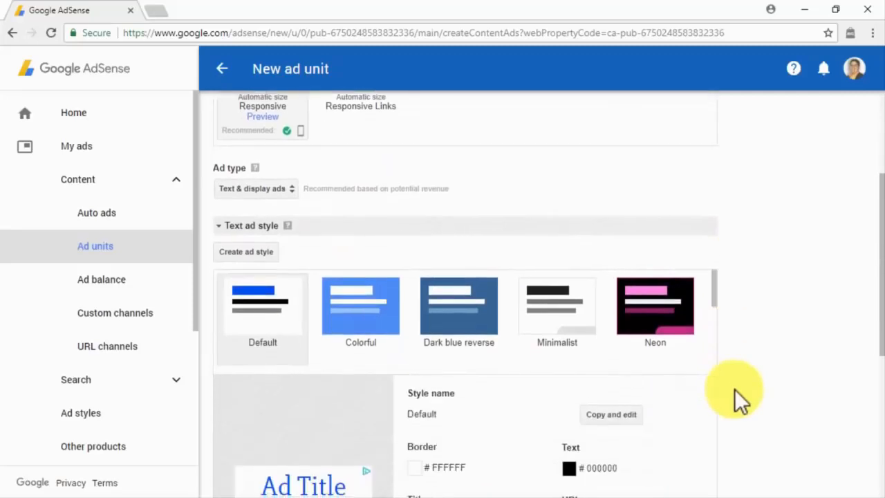
scroll(734, 388, "down", 2)
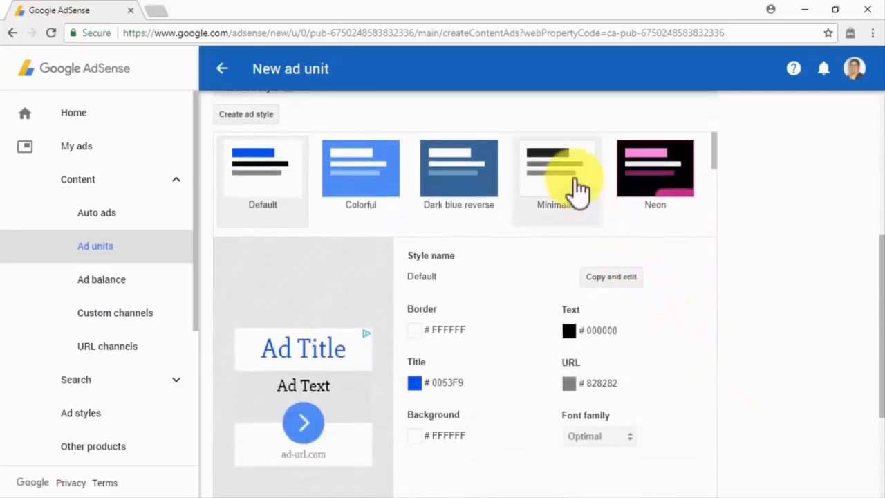
left_click(640, 182)
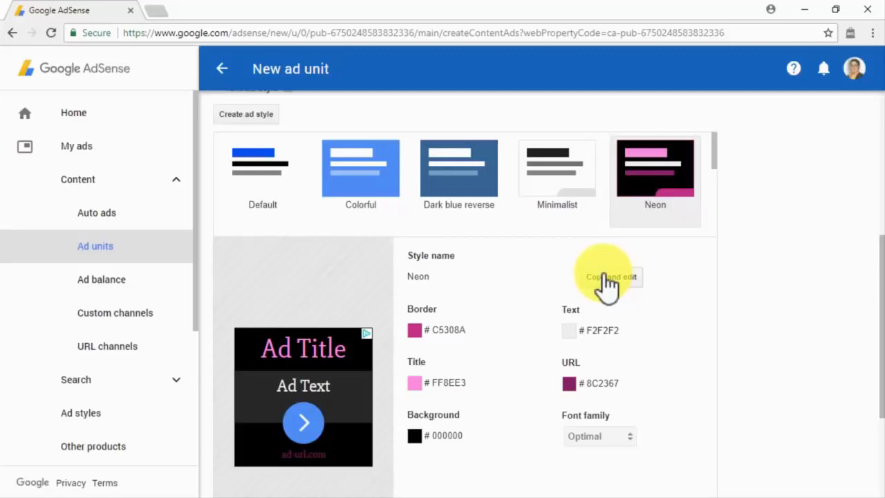
left_click(550, 193)
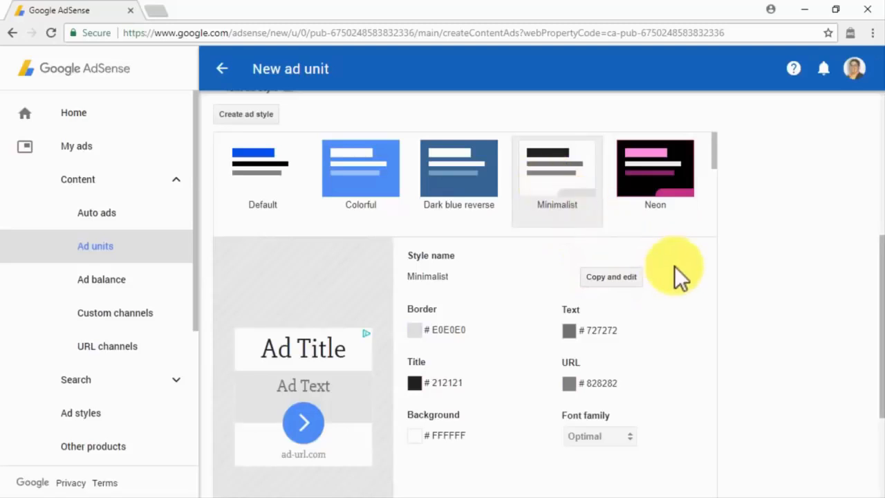
View the custom channels that can be included in the ad unit
scroll(732, 306, "down", 3)
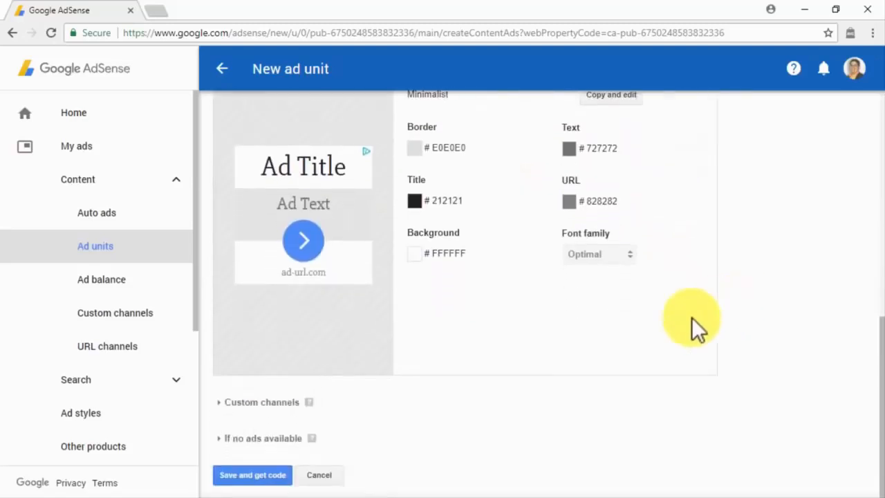
left_click(273, 406)
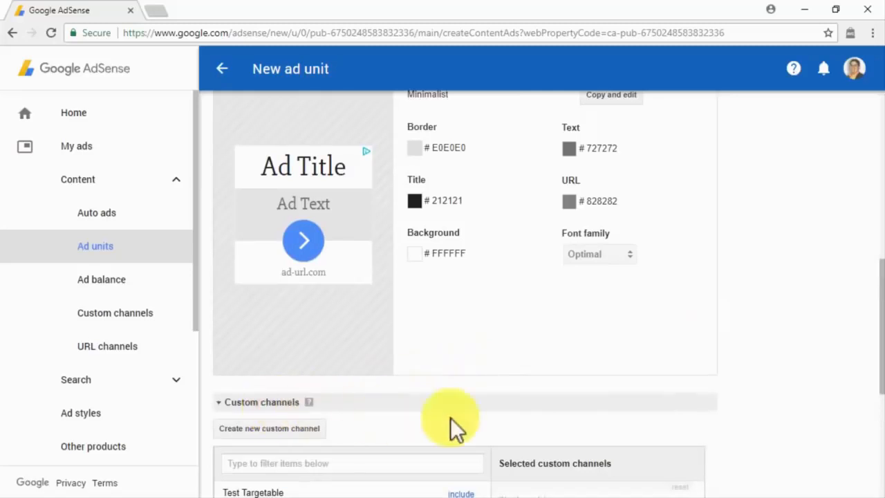
scroll(722, 418, "down", 2)
scroll(723, 417, "down", 3)
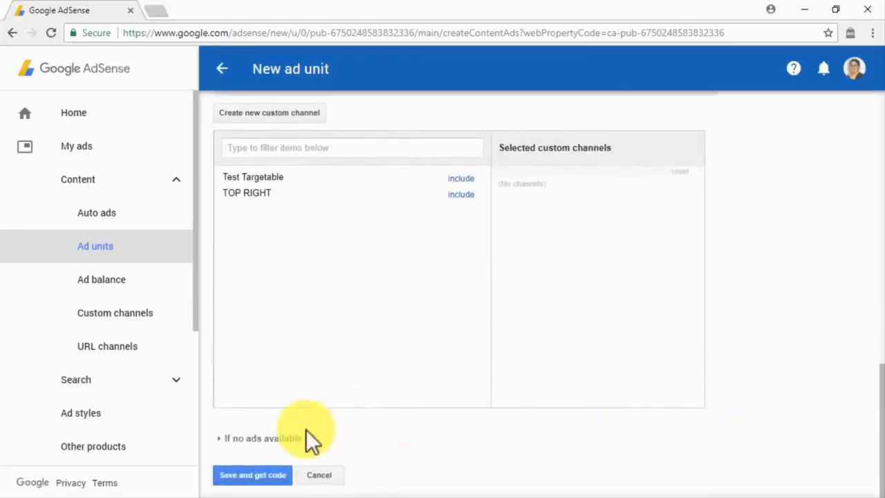
Try Show other URL for when no ads are available, and restore the default of collapsing the ad unit or showing blank space
left_click(282, 437)
scroll(492, 456, "down", 1)
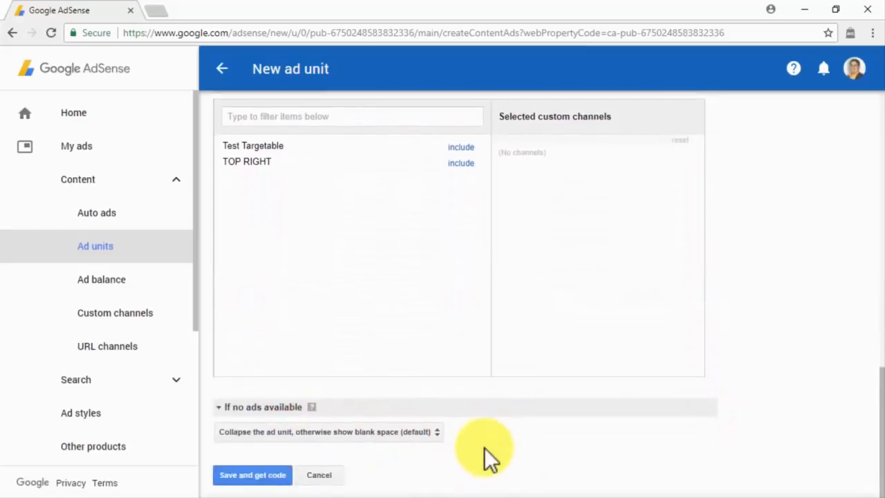
left_click(433, 432)
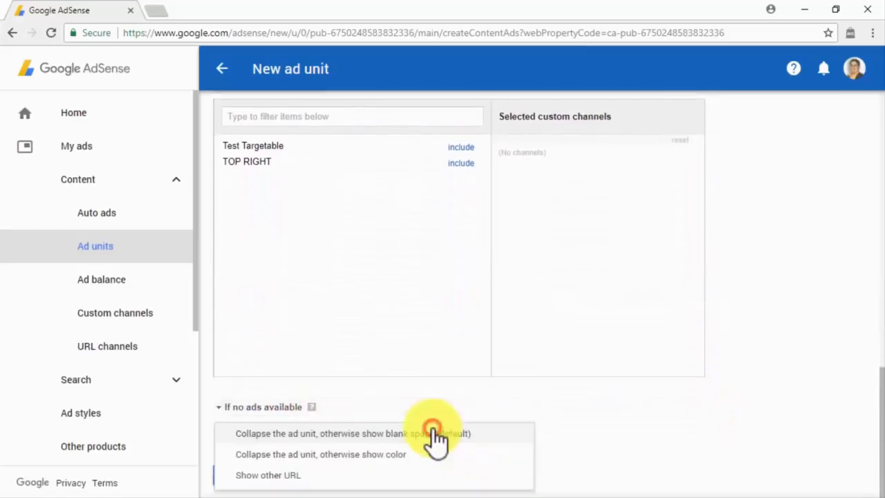
left_click(481, 476)
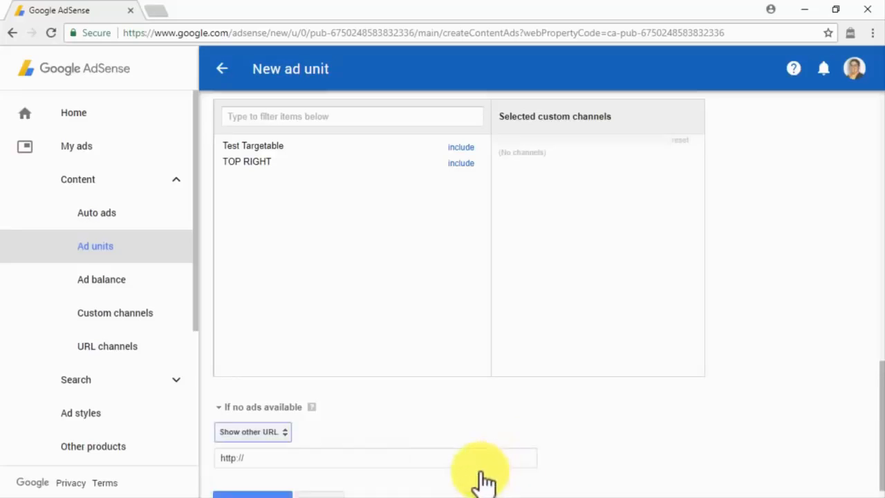
scroll(484, 482, "down", 1)
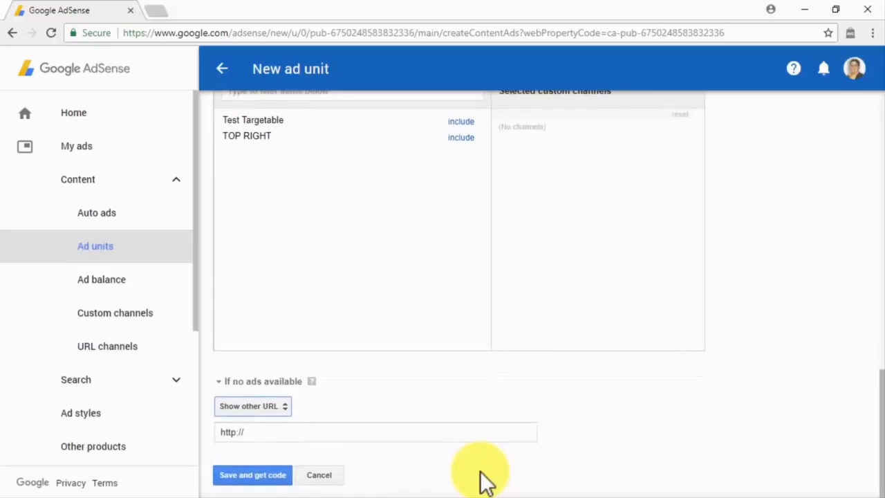
left_click(285, 410)
left_click(373, 366)
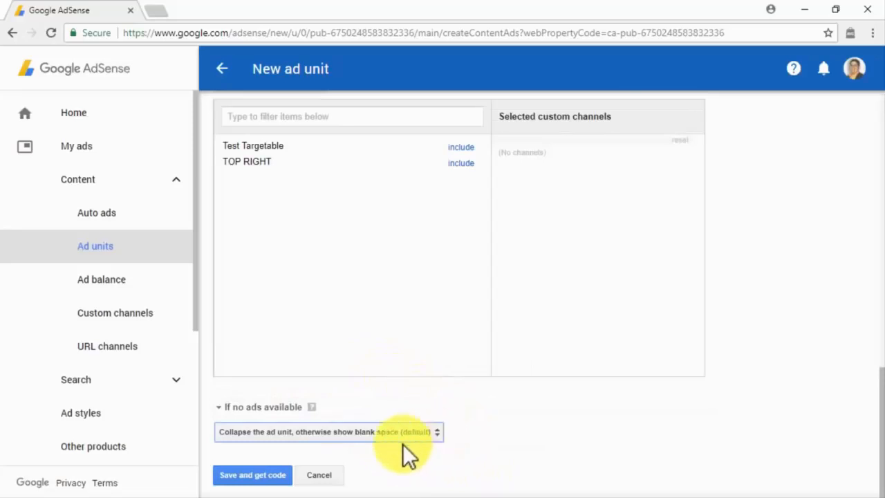
Save the ad unit, copy its generated ad code and close the code dialog
left_click(277, 476)
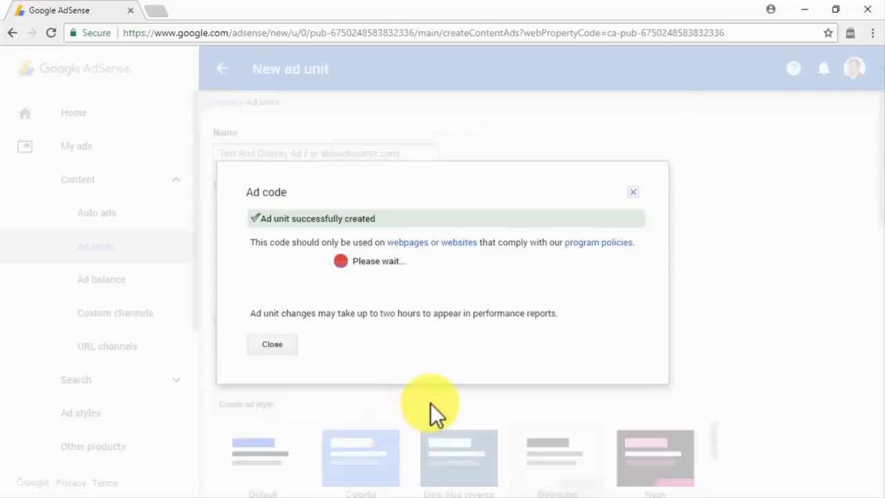
right_click(361, 258)
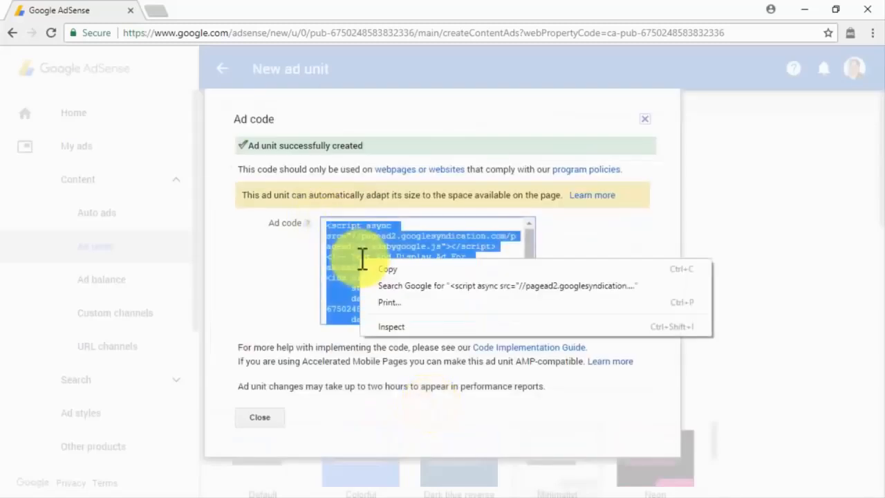
left_click(369, 269)
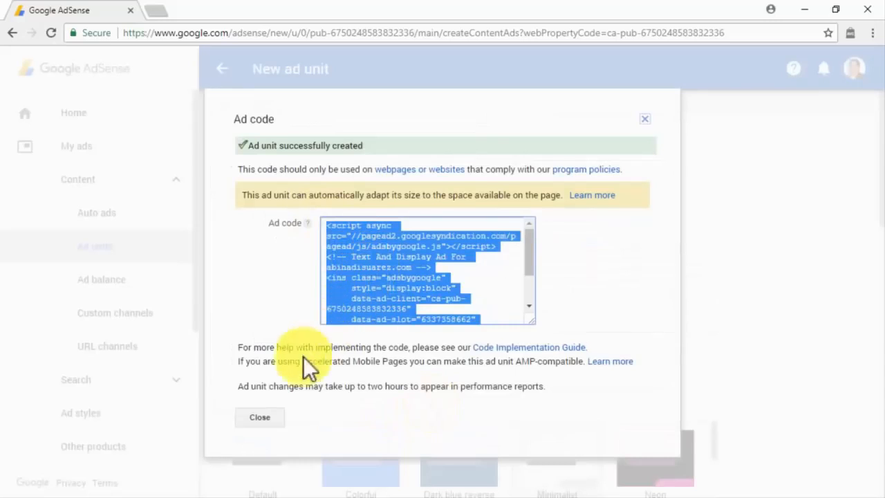
left_click(261, 418)
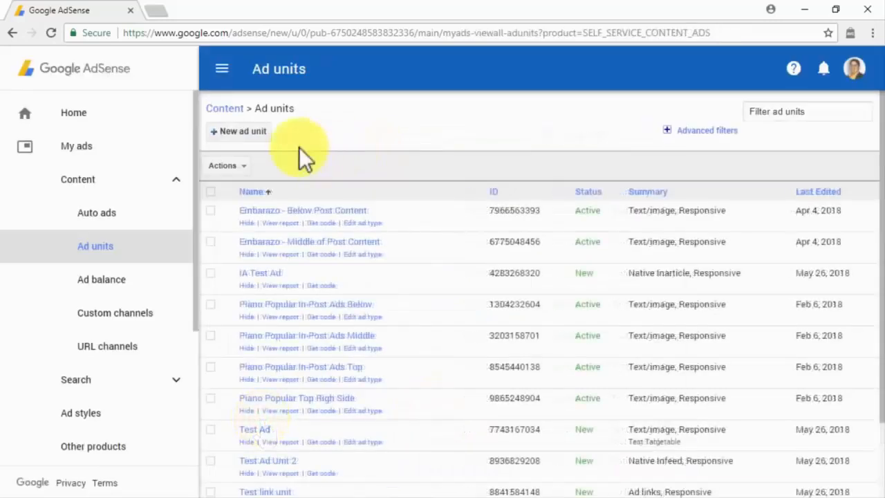
Start a new ad unit of the In-feed ads type
left_click(257, 133)
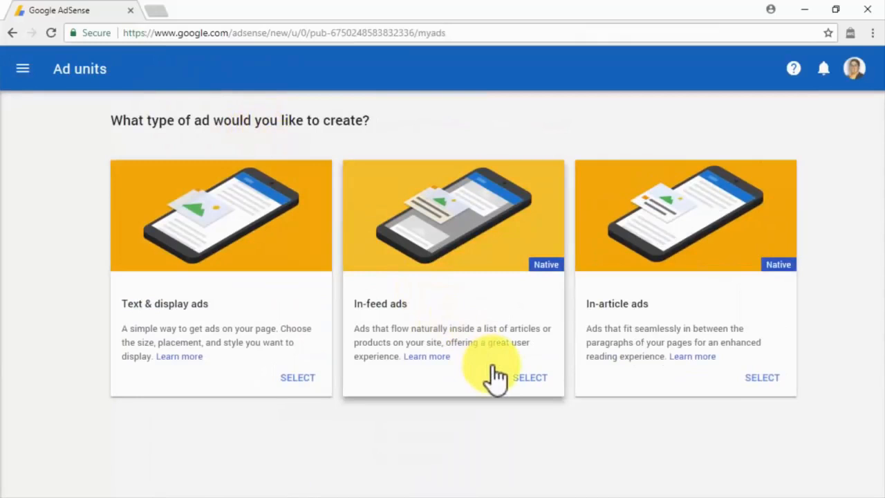
left_click(517, 382)
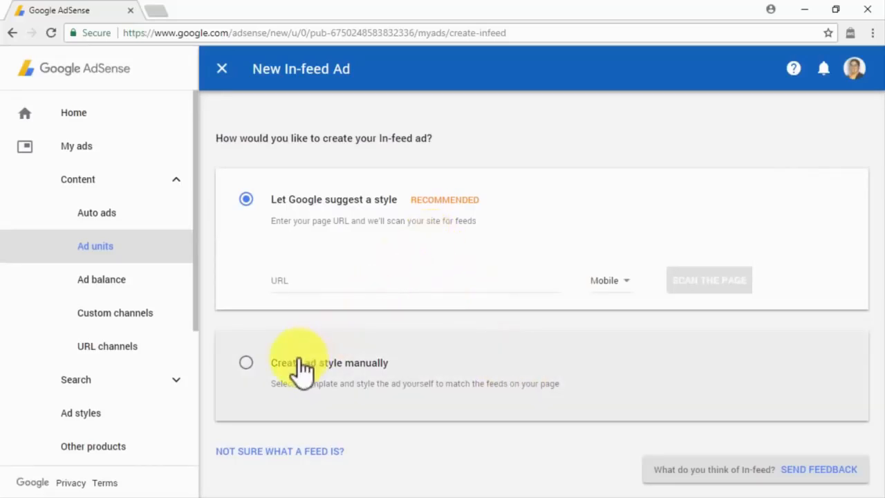
Choose to create the in-feed ad style manually from the Image on the side template and continue to its style settings
left_click(299, 365)
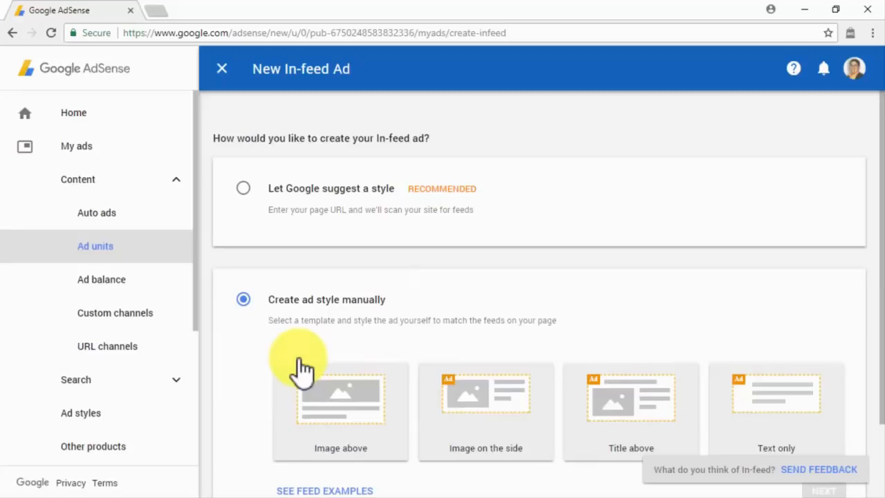
left_click(491, 400)
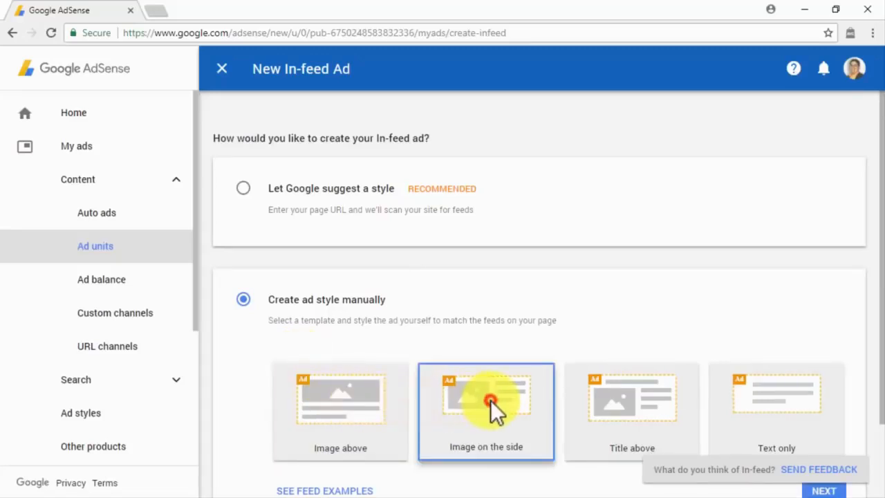
scroll(491, 399, "down", 2)
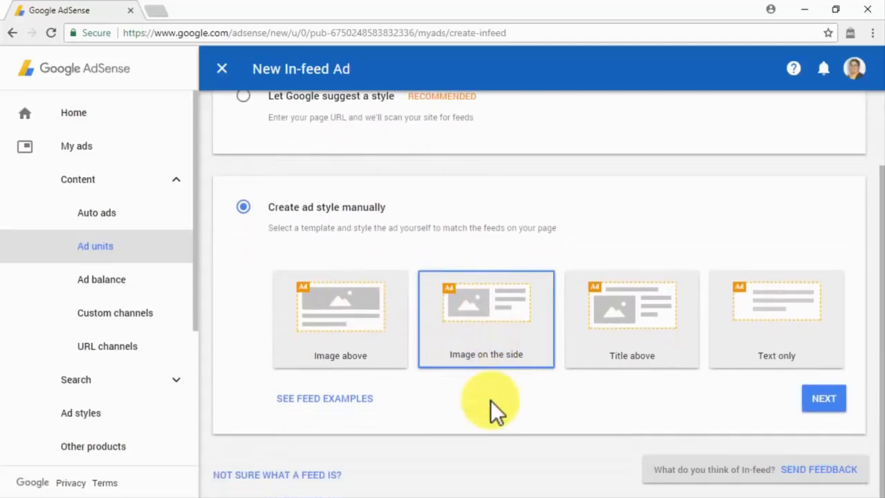
left_click(819, 398)
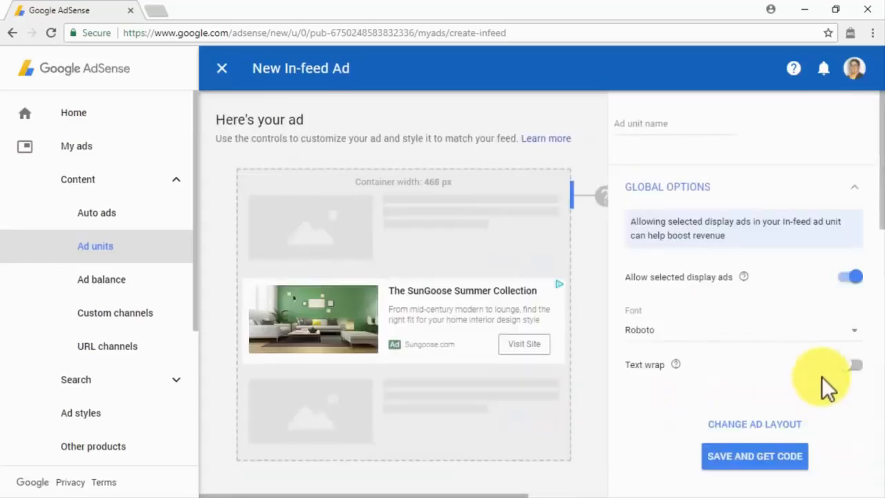
Look through the in-feed ad's global, image, headline, description, URL and button style options, and close the ad without saving
scroll(854, 319, "down", 3)
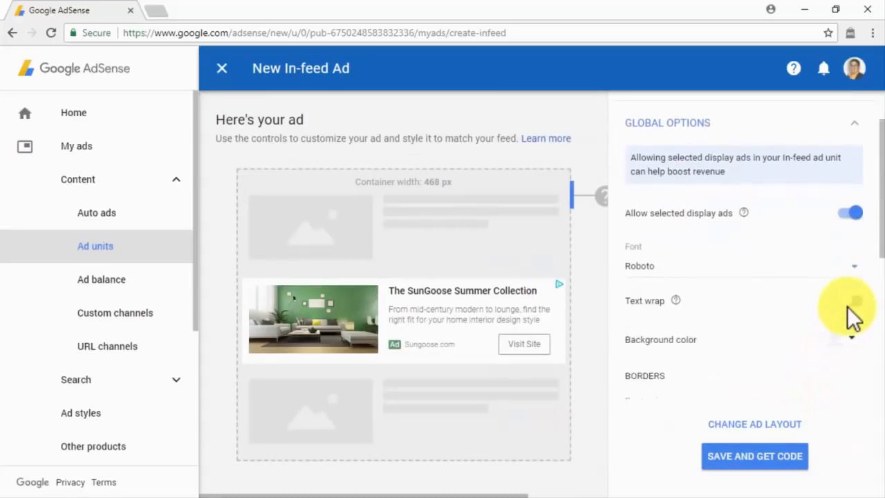
scroll(855, 318, "down", 3)
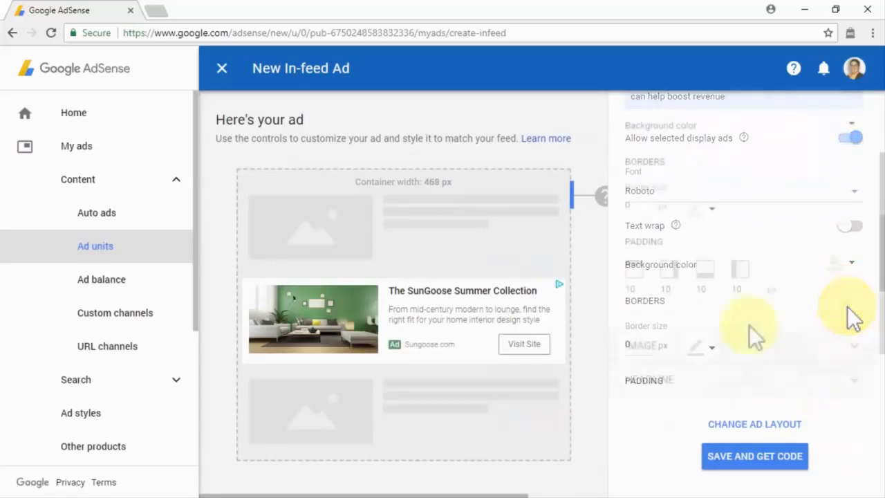
scroll(752, 335, "down", 3)
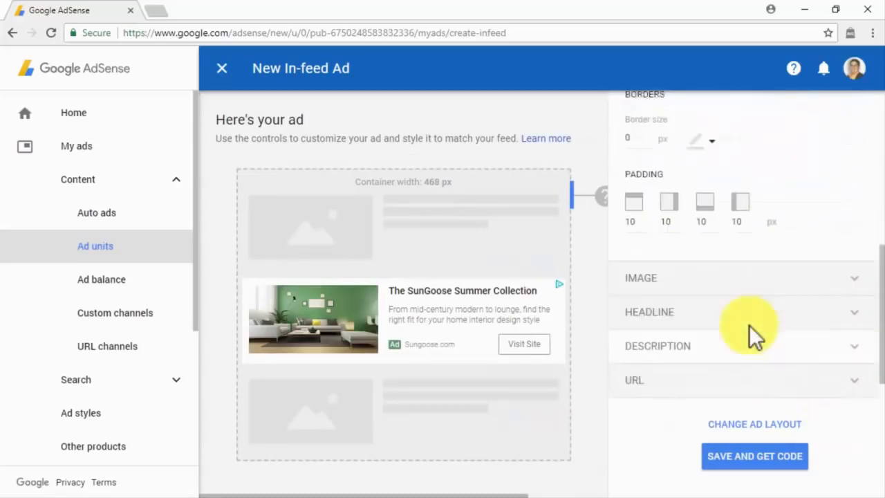
left_click(766, 259)
left_click(764, 280)
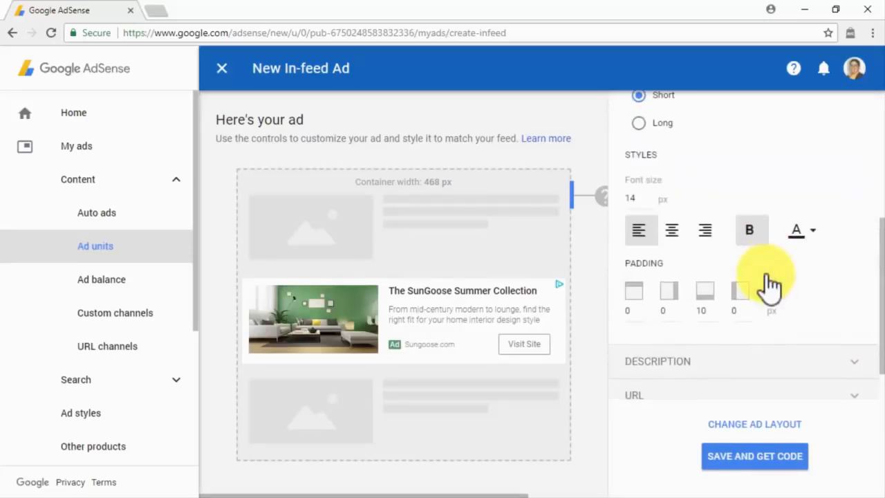
left_click(751, 361)
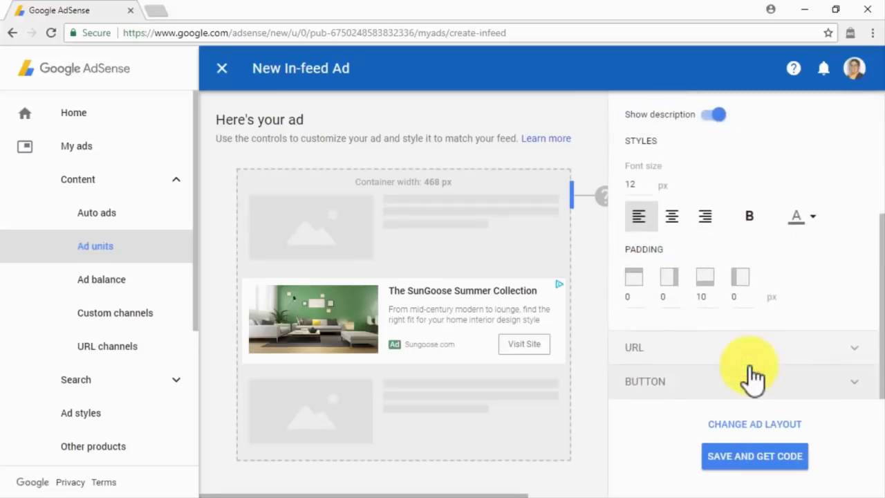
left_click(751, 353)
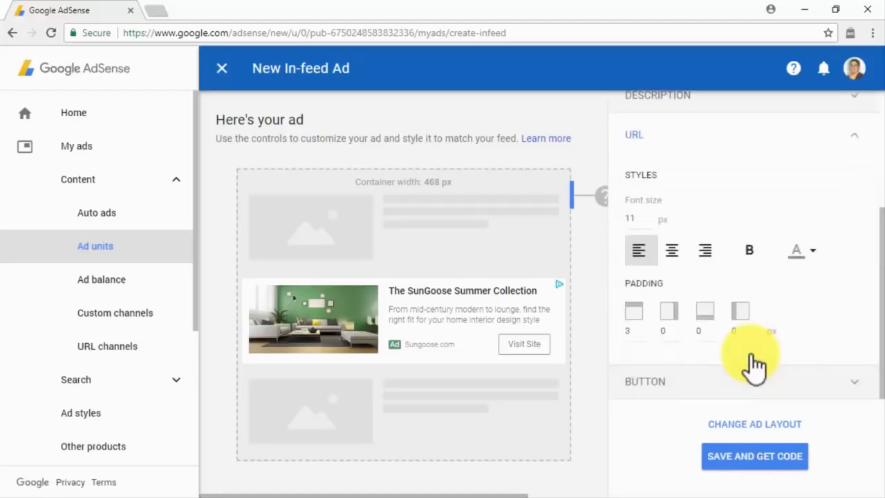
left_click(747, 381)
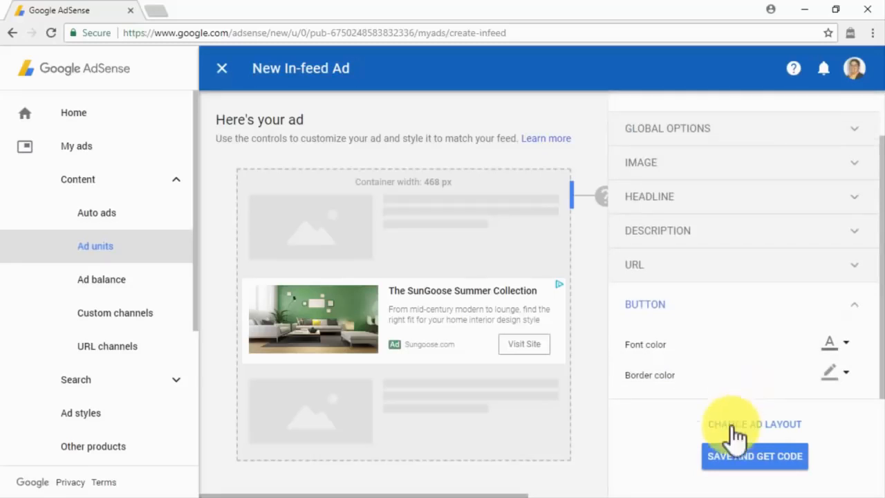
left_click(720, 459)
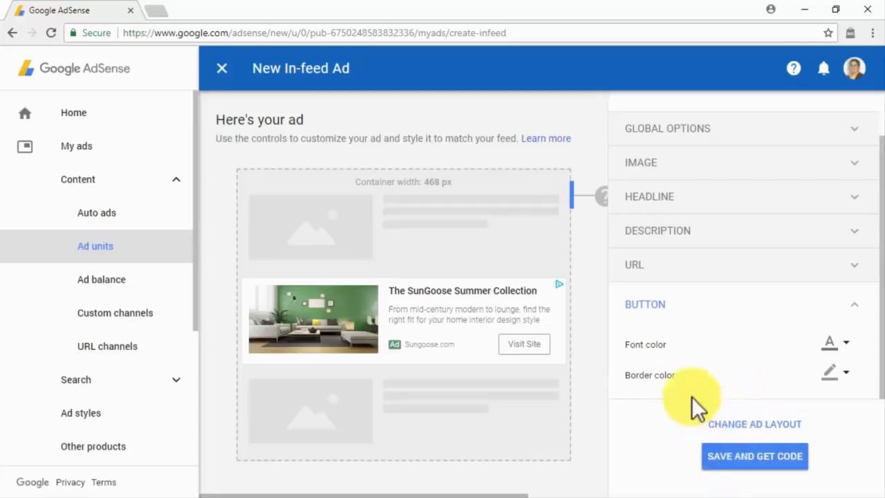
left_click(221, 68)
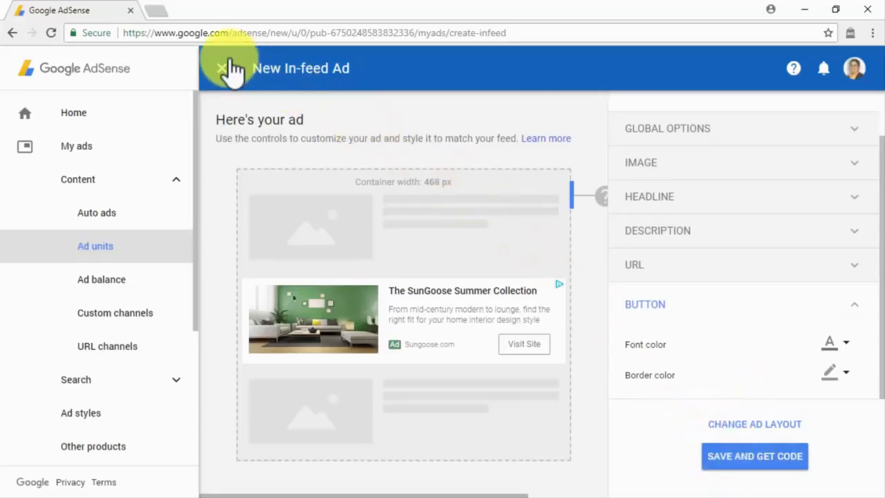
Start an in-feed ad with a Google-suggested style by scanning diabetescaremadeeasy.com as Desktop, and continue with the suggested layout
left_click(534, 378)
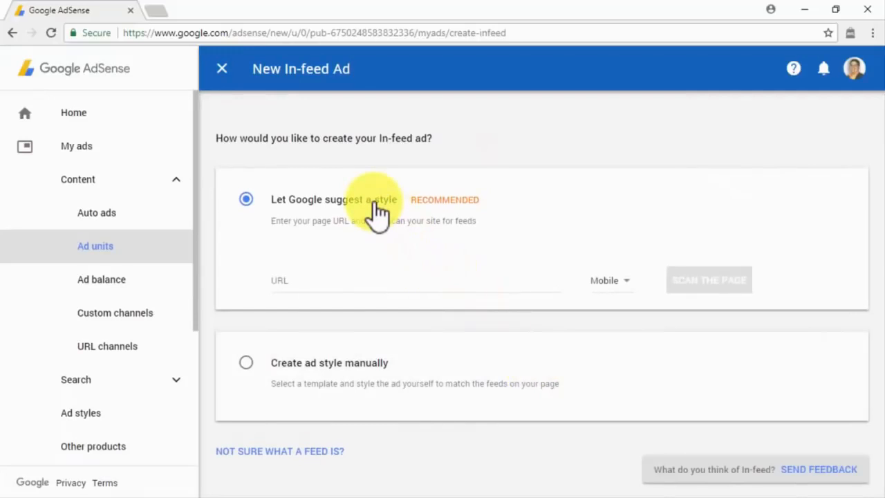
left_click(421, 283)
key("ctrl+v")
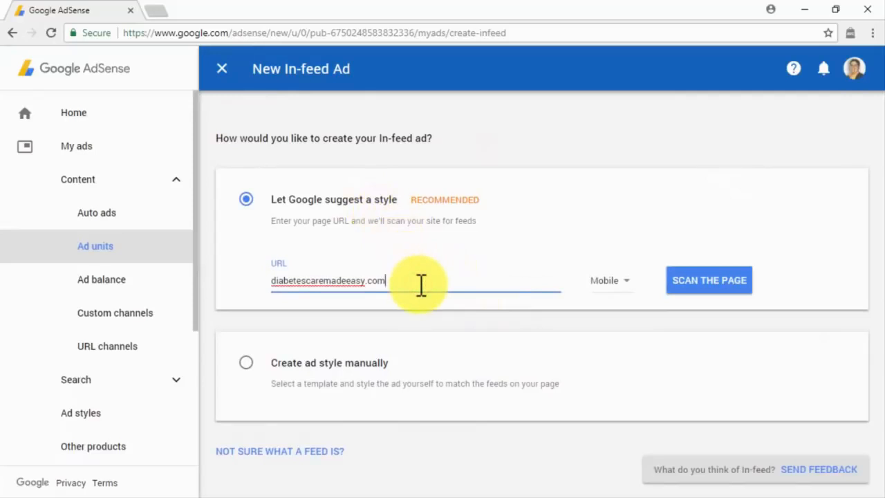
left_click(609, 283)
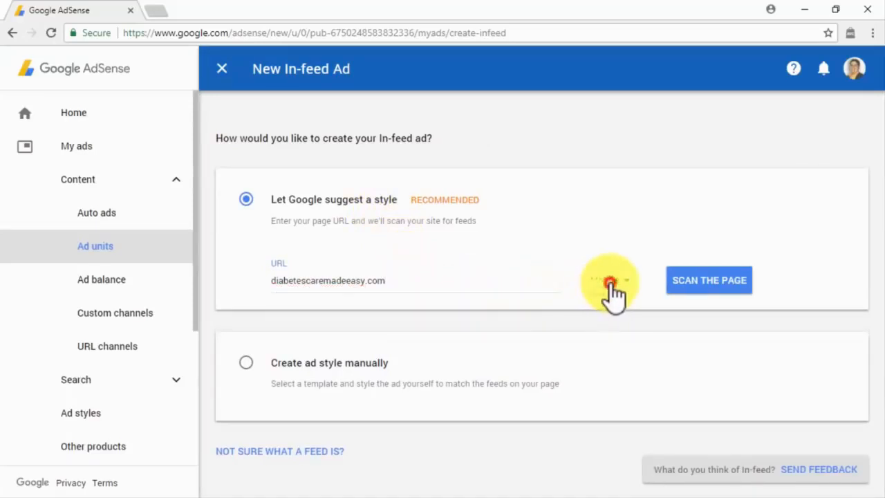
left_click(616, 303)
left_click(706, 285)
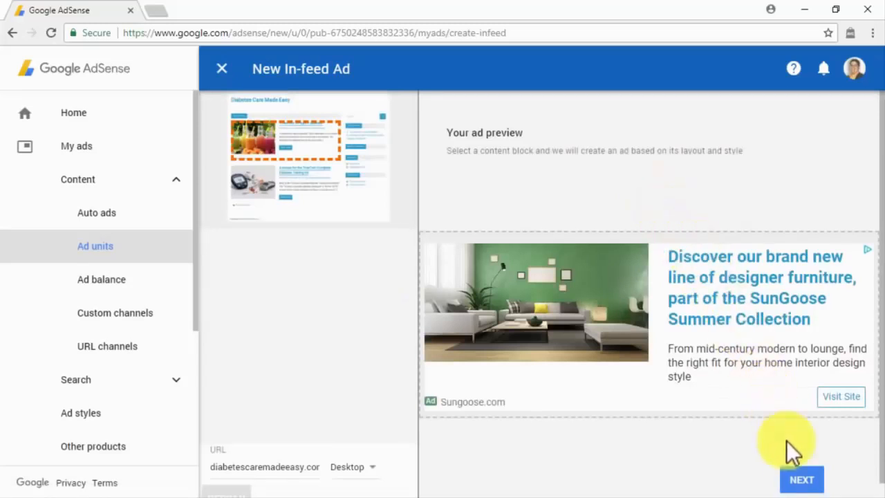
left_click(802, 477)
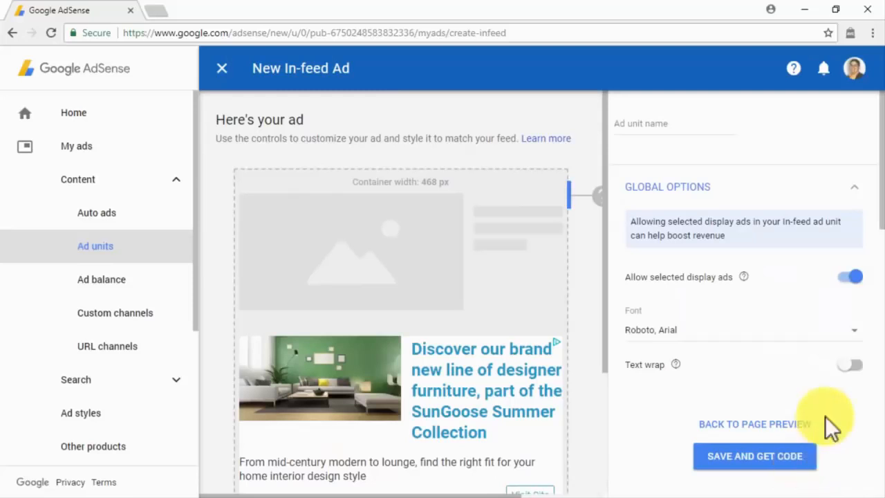
Look through the suggested in-feed ad's global, image, headline, description, URL and button style options
left_click(860, 285)
scroll(868, 305, "down", 3)
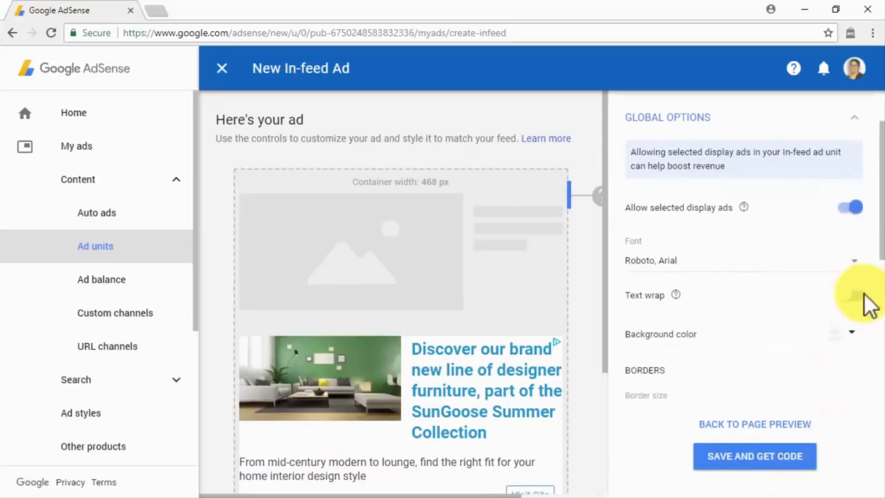
scroll(870, 304, "down", 2)
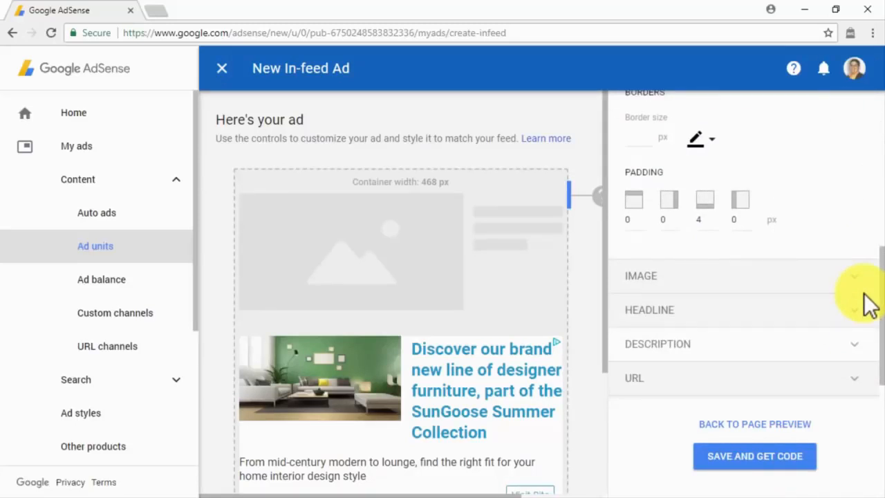
left_click(860, 284)
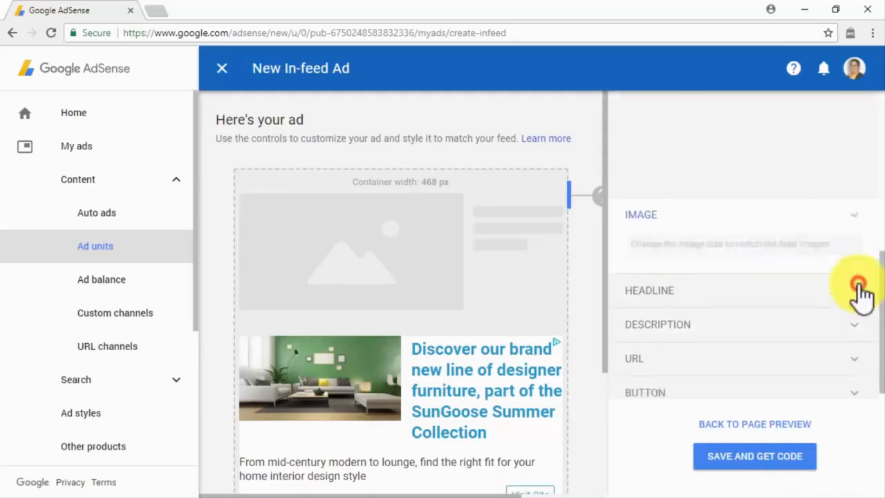
left_click(859, 284)
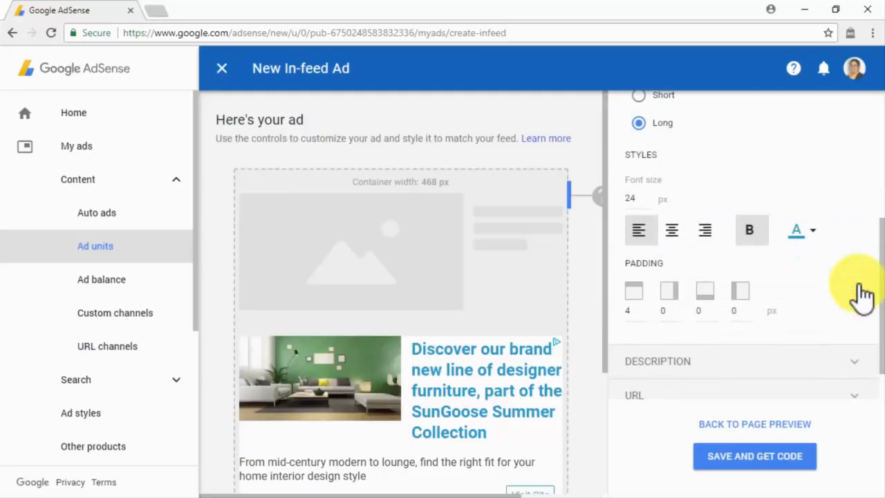
left_click(860, 360)
left_click(860, 358)
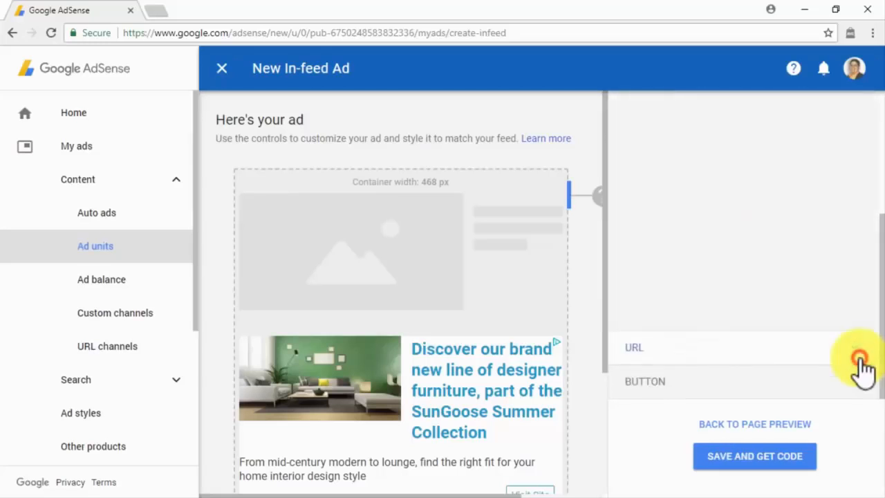
left_click(860, 381)
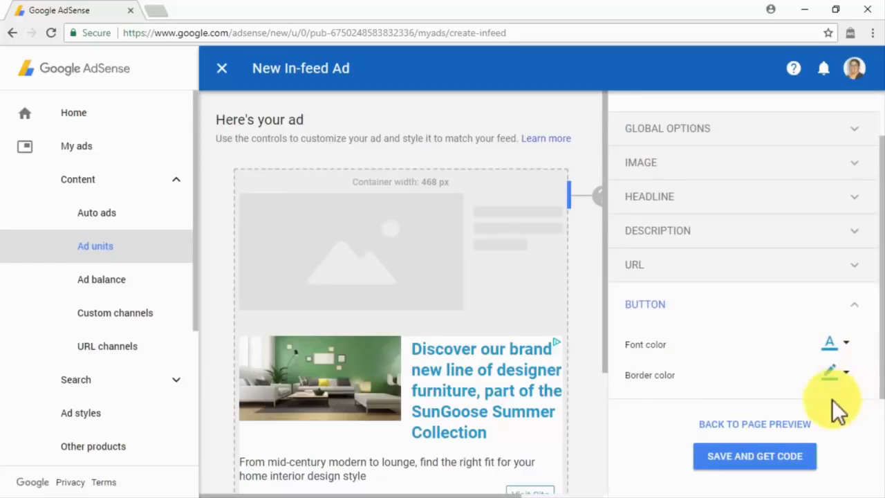
Name the ad unit DCME In-Feed Ad and save it to get its code
scroll(733, 325, "up", 2)
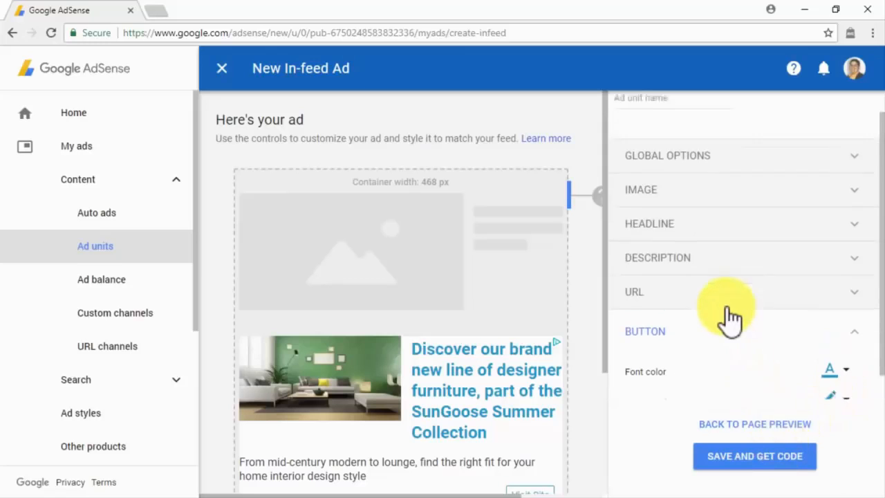
left_click(677, 124)
type("DCME In-Feed Ad")
left_click(735, 461)
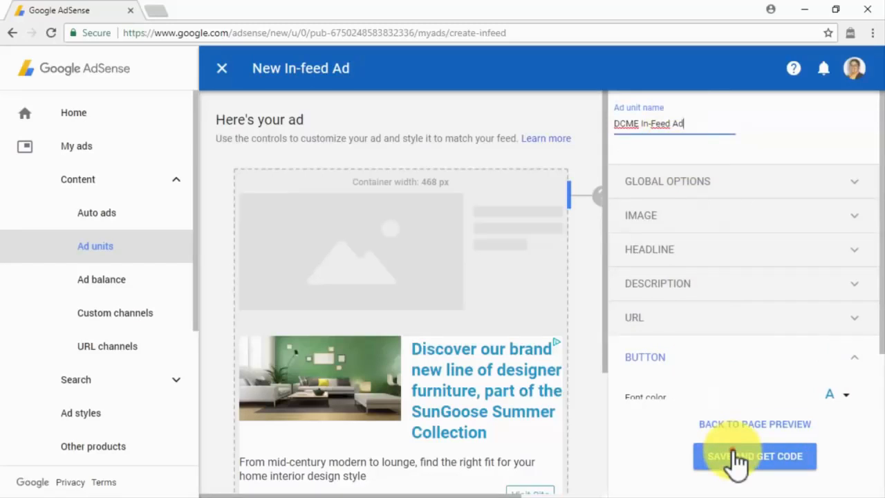
left_click(737, 460)
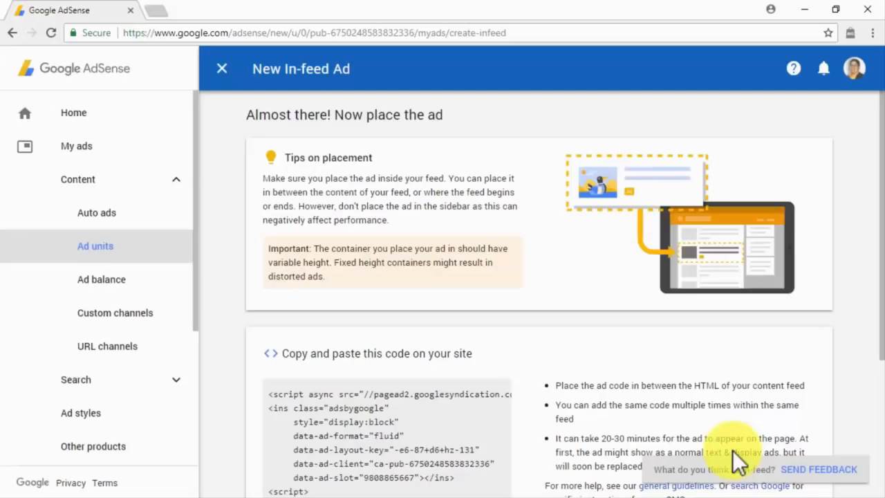
Copy the in-feed ad's code snippet and finish its setup
scroll(593, 350, "down", 2)
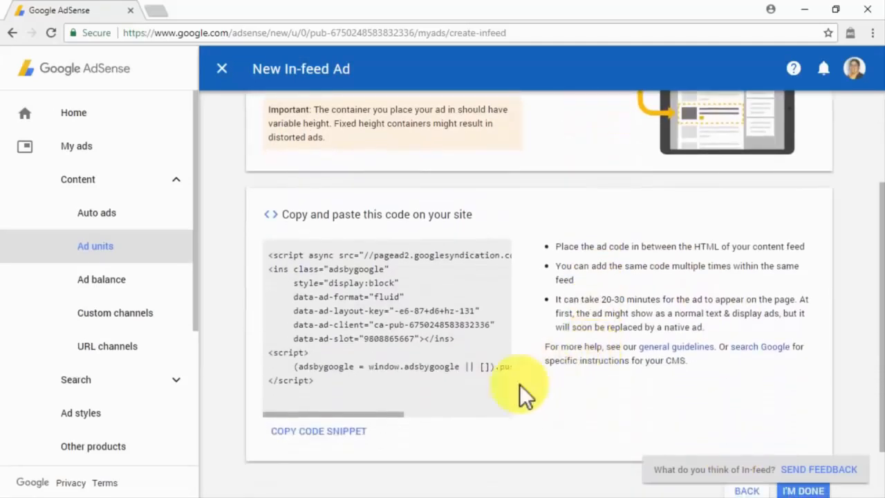
left_click(346, 433)
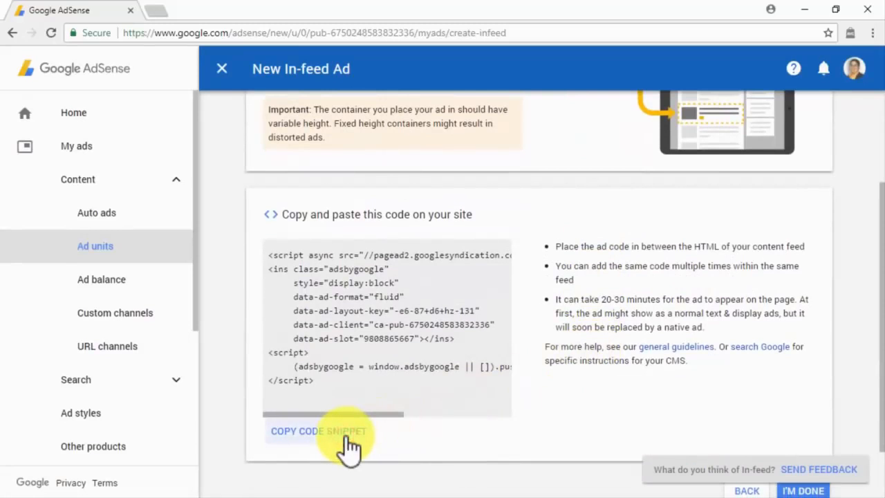
left_click(786, 490)
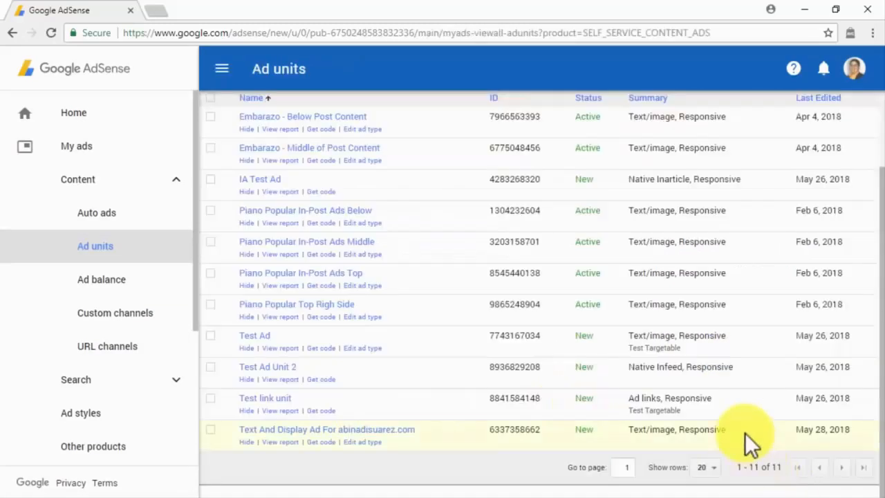
Start a new ad unit of the In-article ads type
scroll(745, 433, "up", 2)
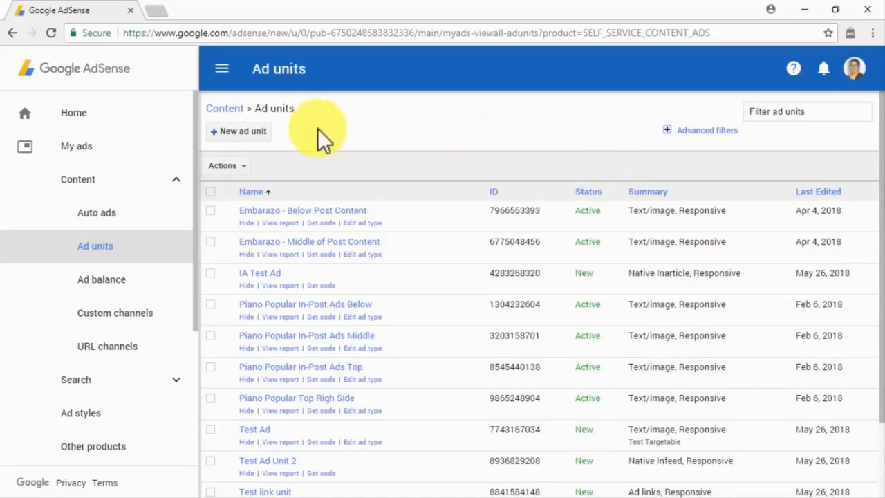
left_click(265, 133)
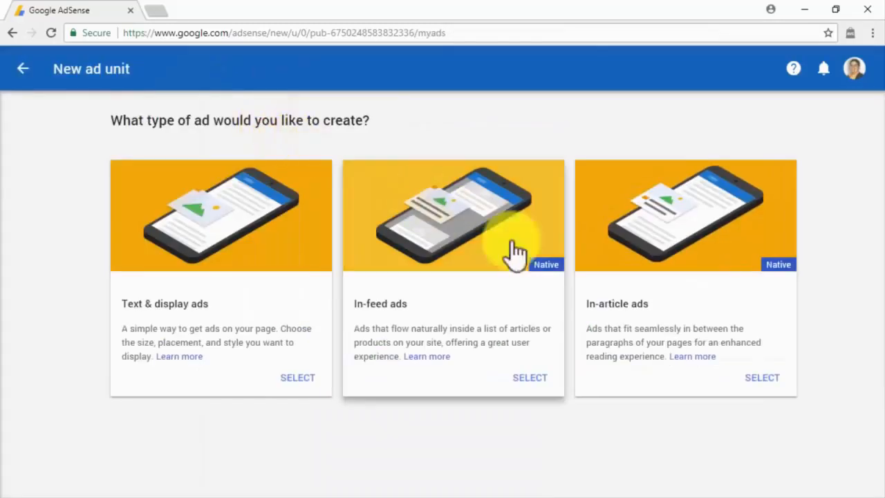
left_click(759, 379)
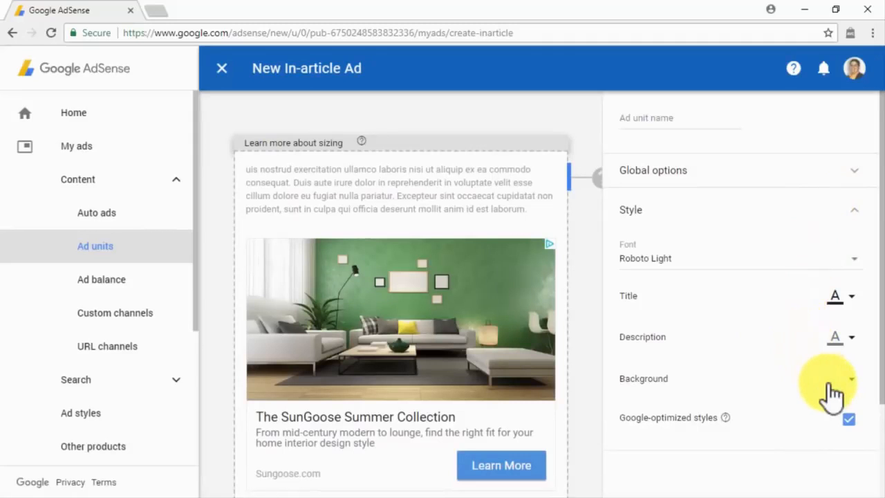
Keep Google-optimized styles enabled, name the in-article ad unit for its target website, and save it to get its code
left_click(851, 421)
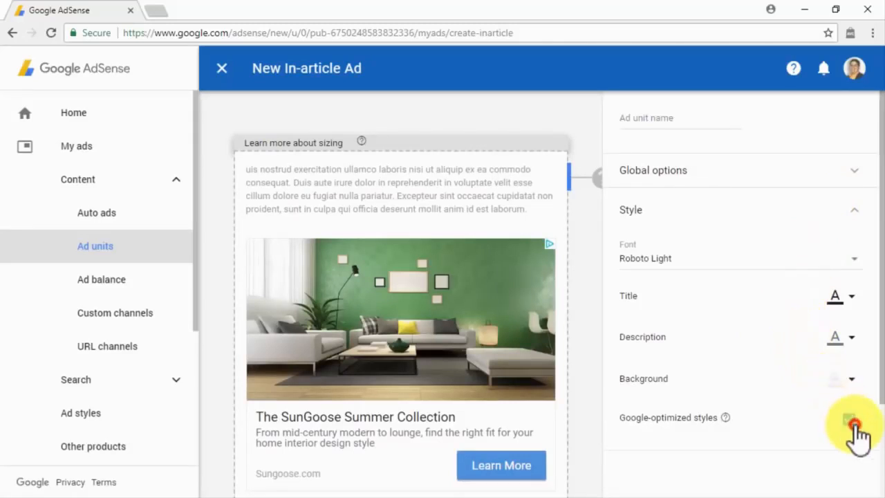
left_click(855, 425)
left_click(654, 119)
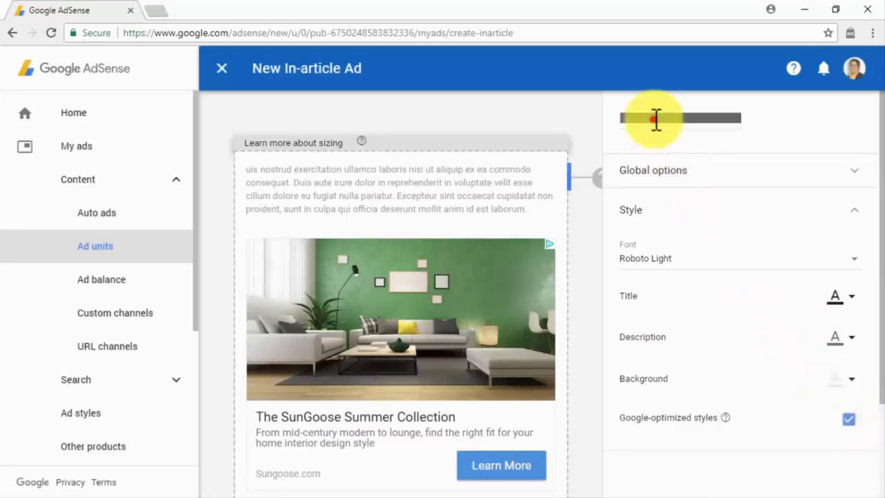
key("ctrl+v")
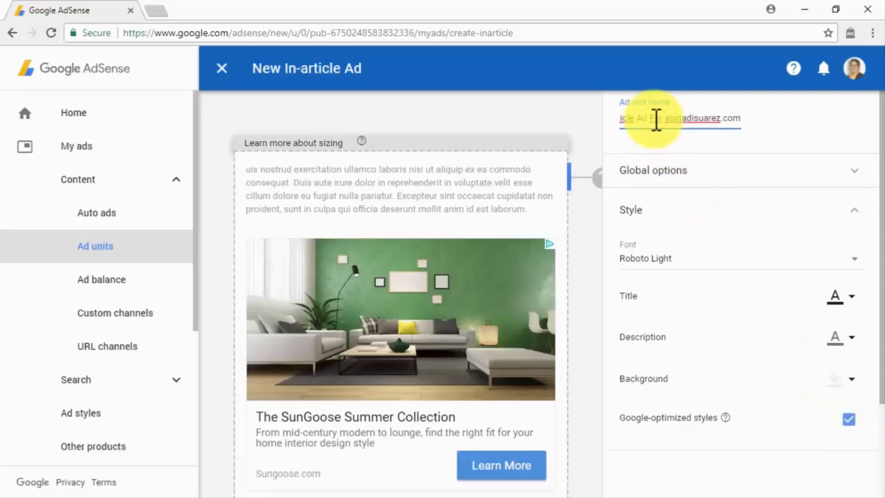
scroll(655, 118, "down", 3)
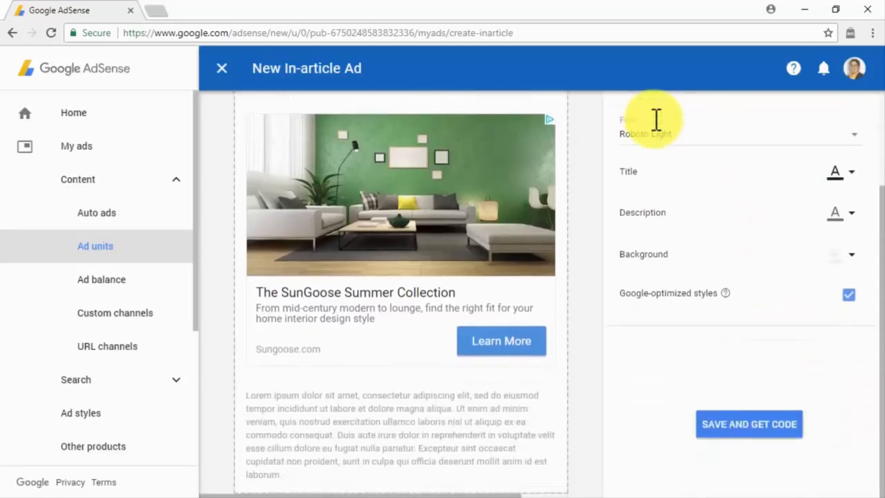
left_click(756, 425)
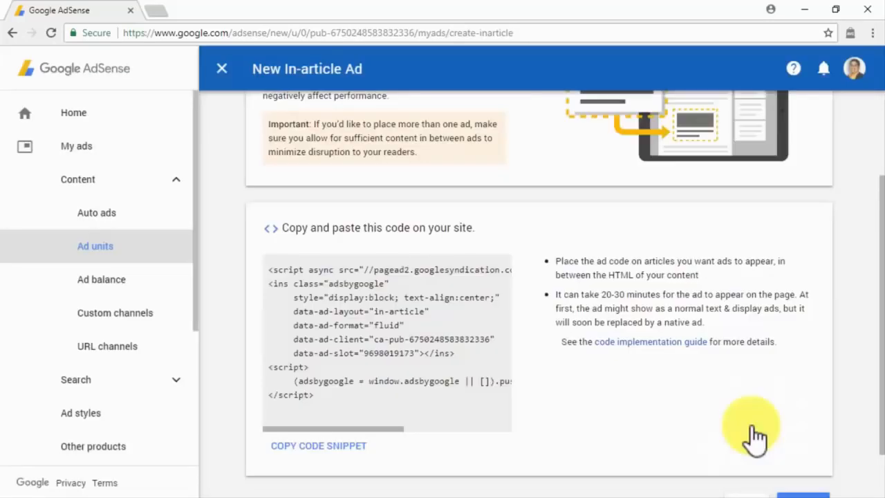
Copy the in-article ad's code snippet and finish its setup
scroll(755, 430, "down", 1)
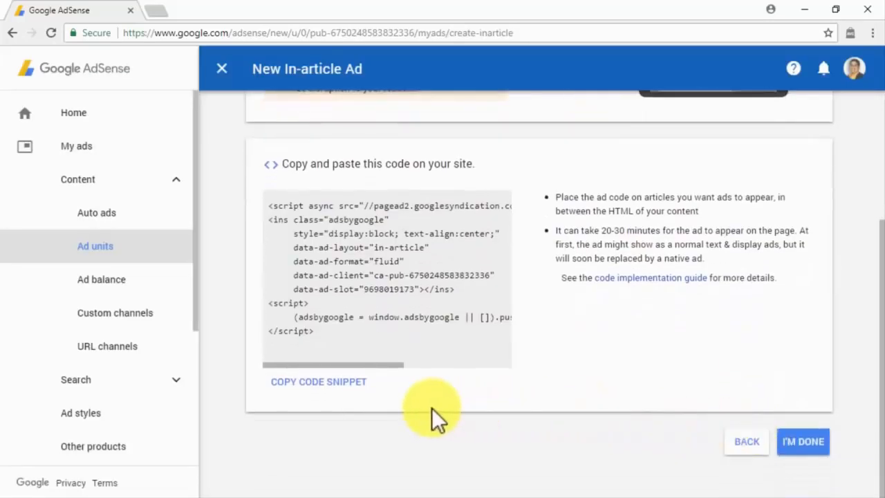
left_click(360, 386)
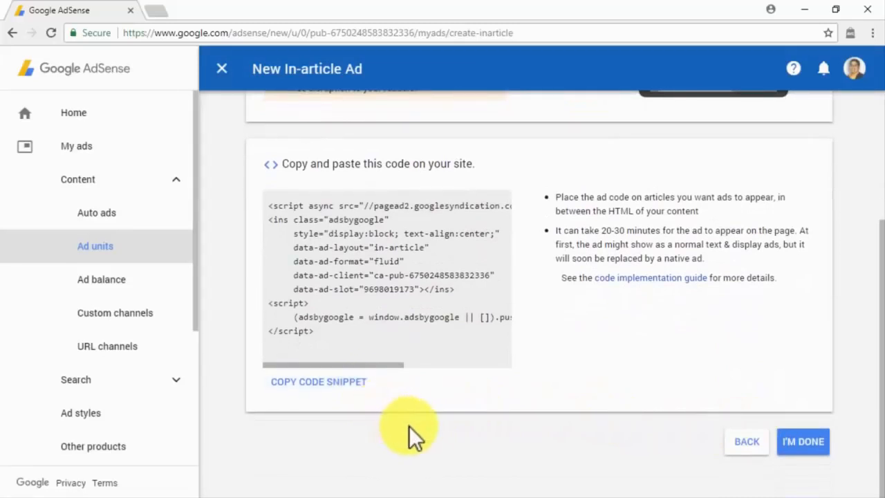
left_click(804, 443)
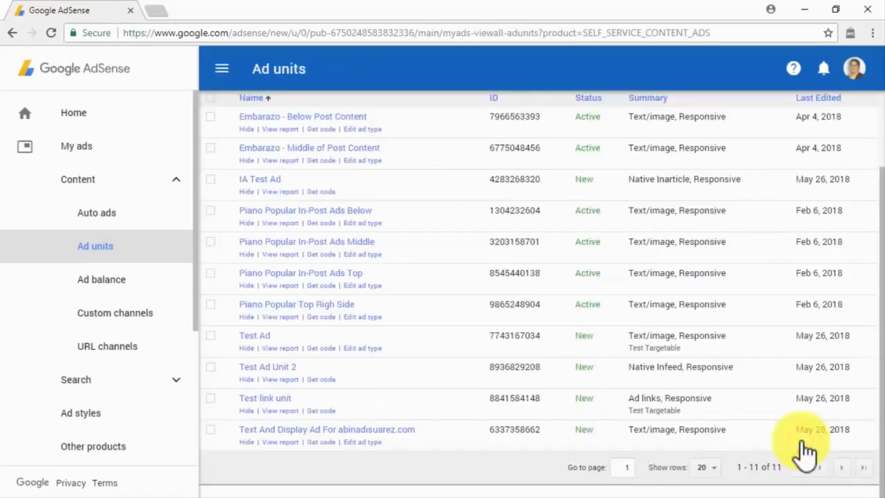